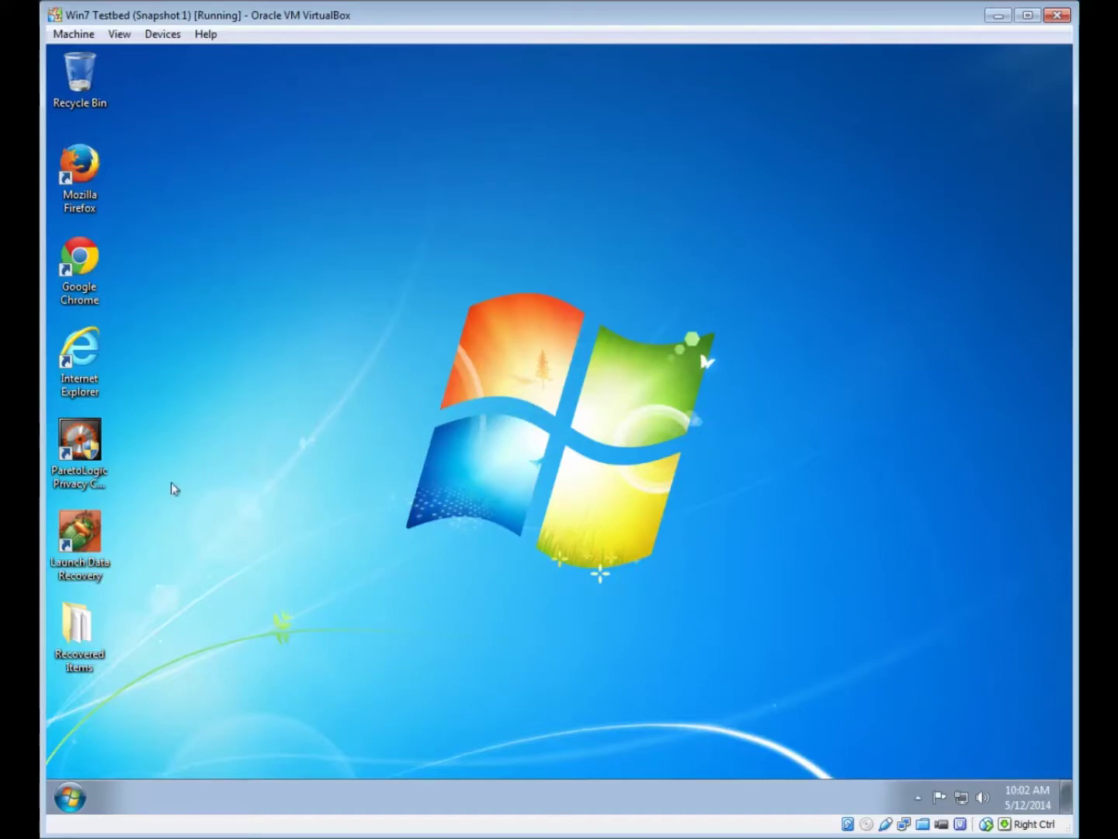
Launch ParetoLogic Privacy Controls, allowing it to make changes and skipping the newsletter sign-up, then view its Advanced Shred page and minimise it
double_click(81, 447)
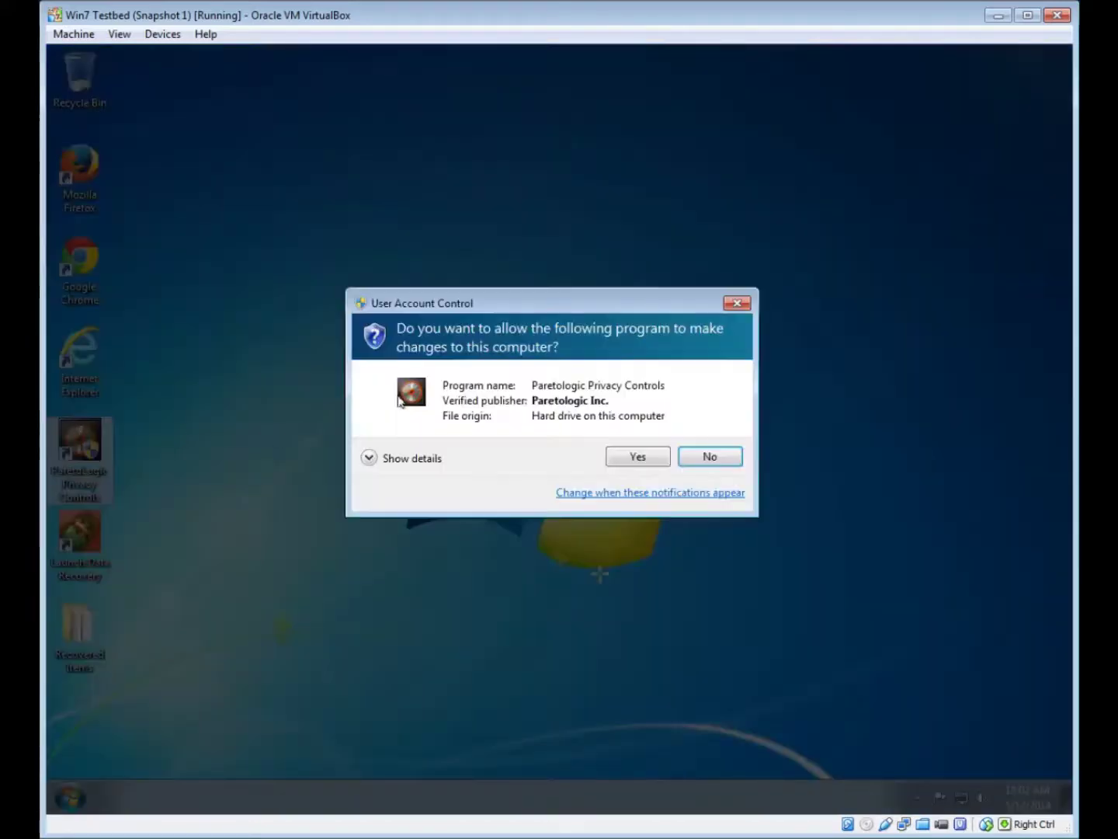
click(624, 454)
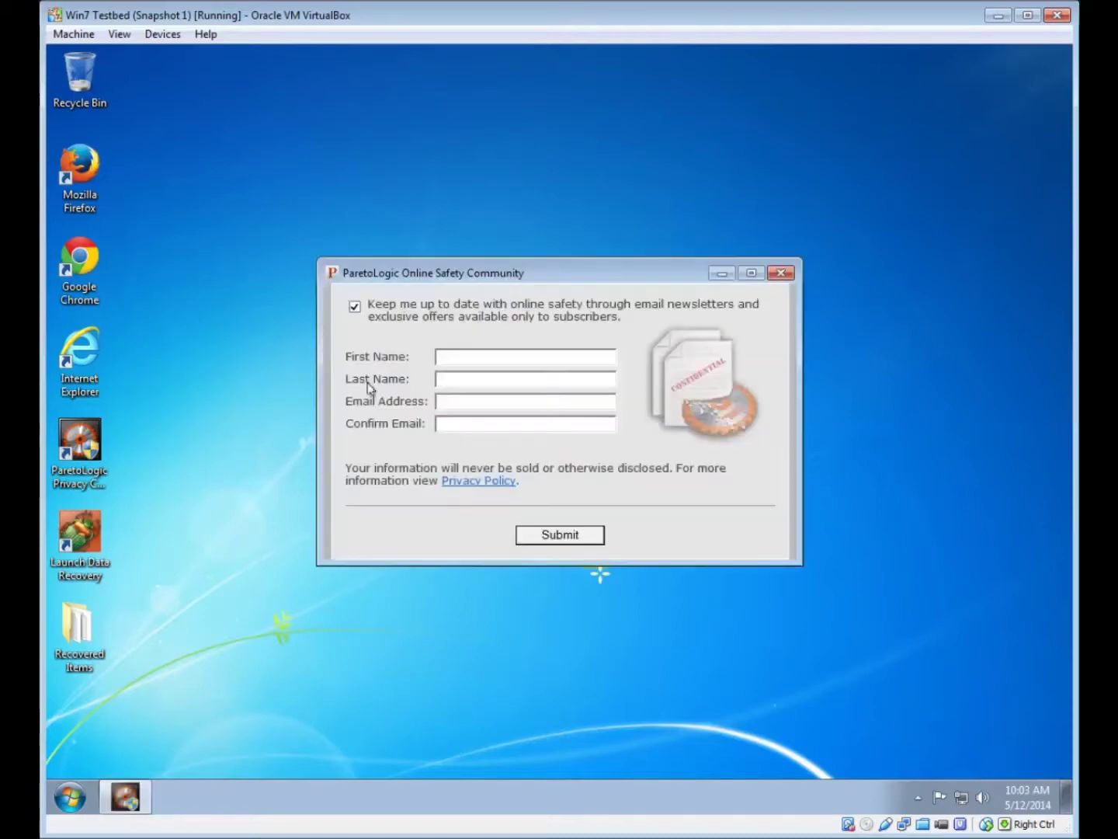
click(785, 273)
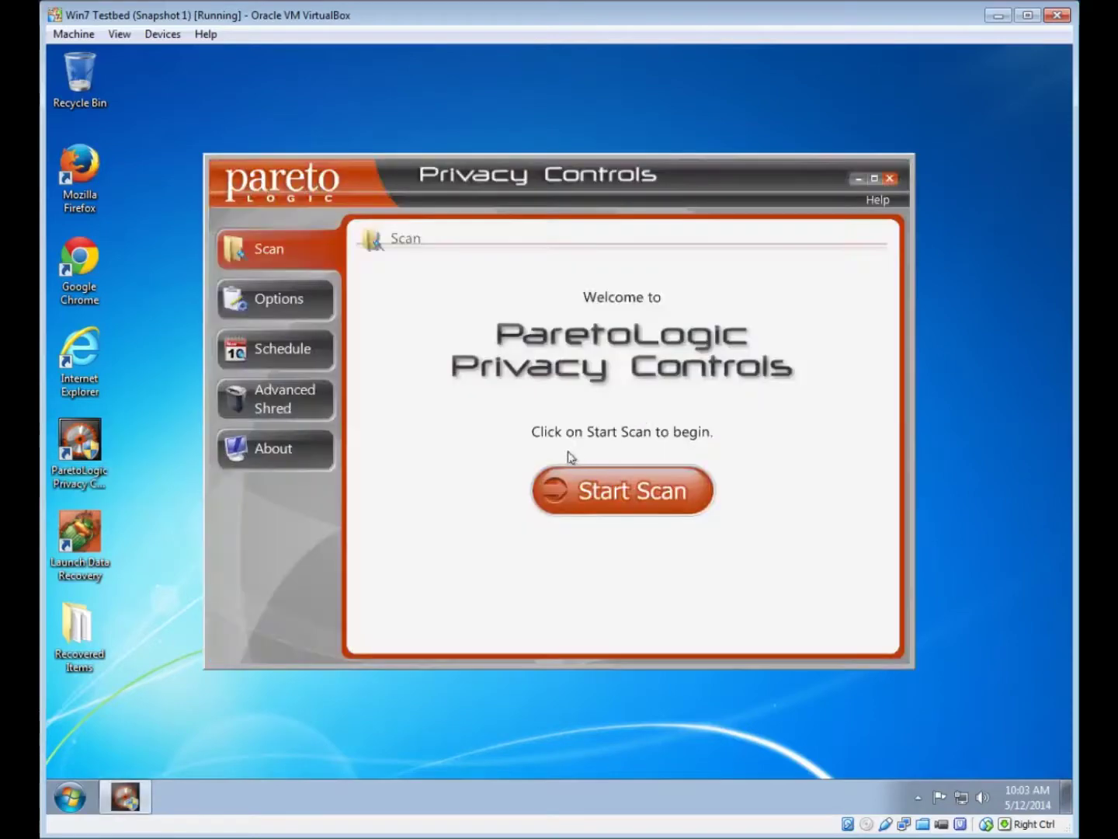
click(268, 410)
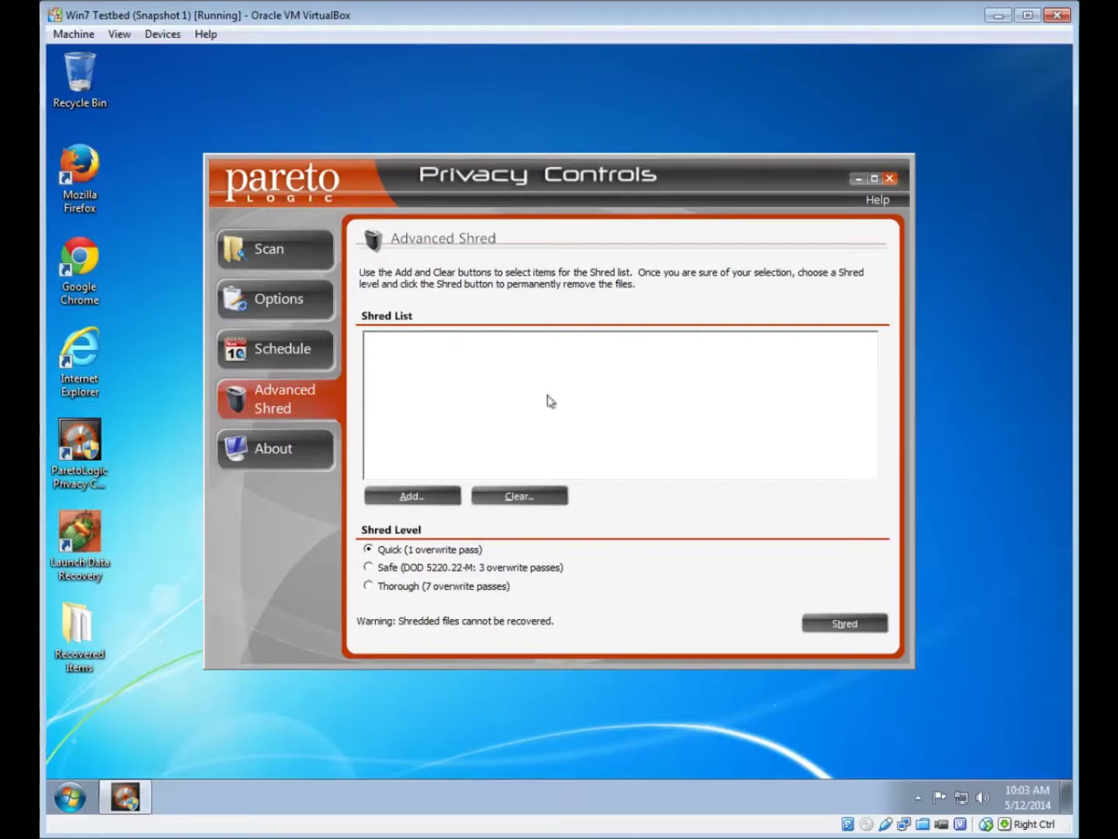
click(857, 178)
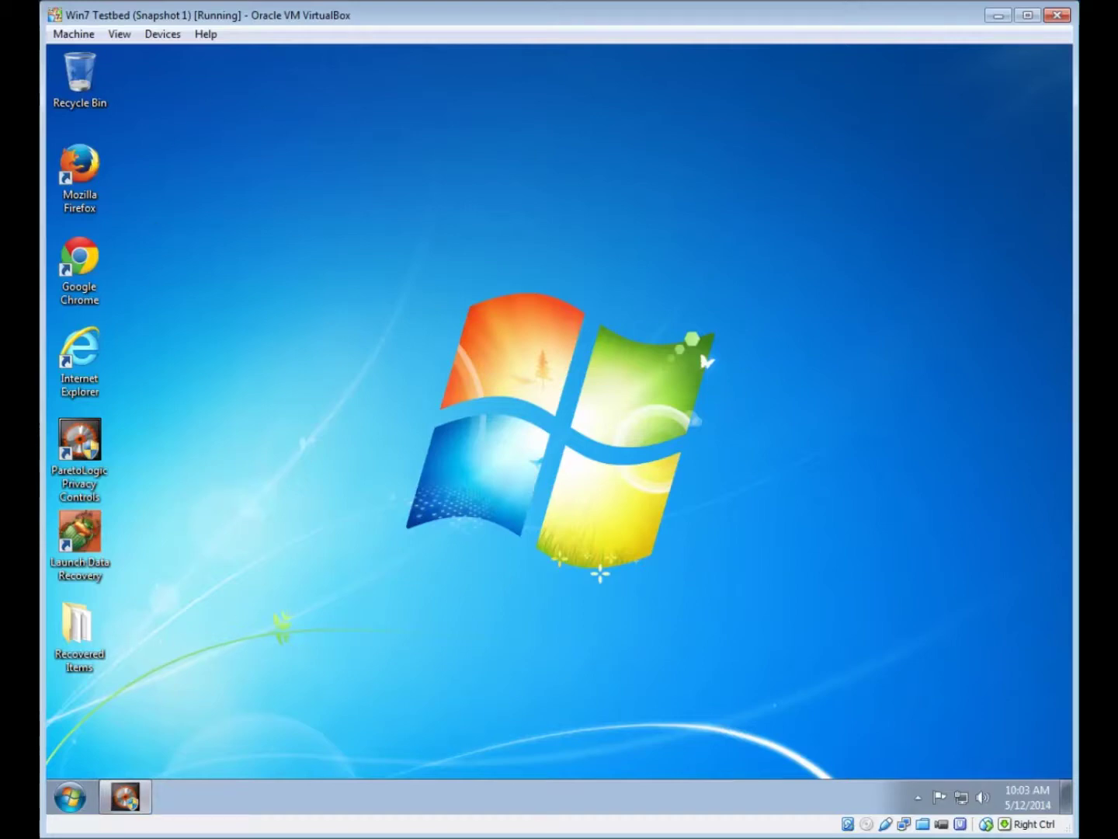
Open the Data Recovery Test (F:) drive in Windows Explorer
click(70, 797)
click(367, 612)
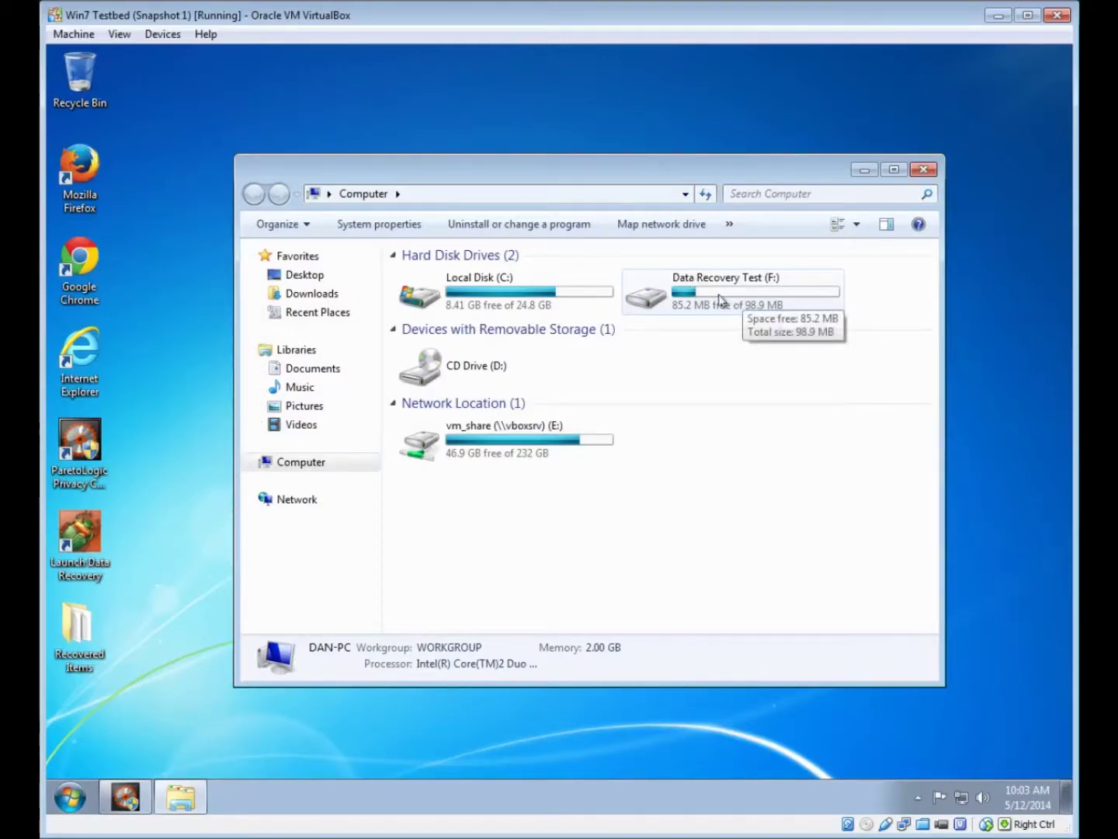
double_click(720, 301)
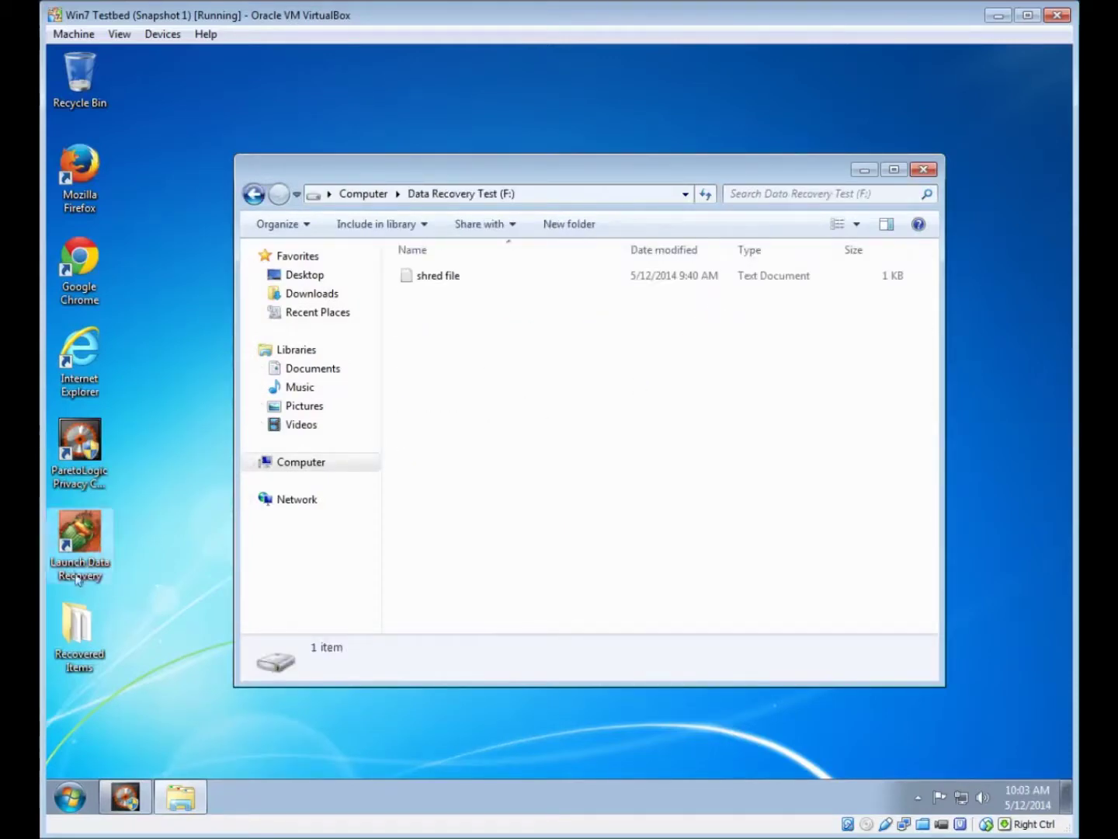
Open the shred file text document on the F: drive, examine its contents and close it
double_click(452, 277)
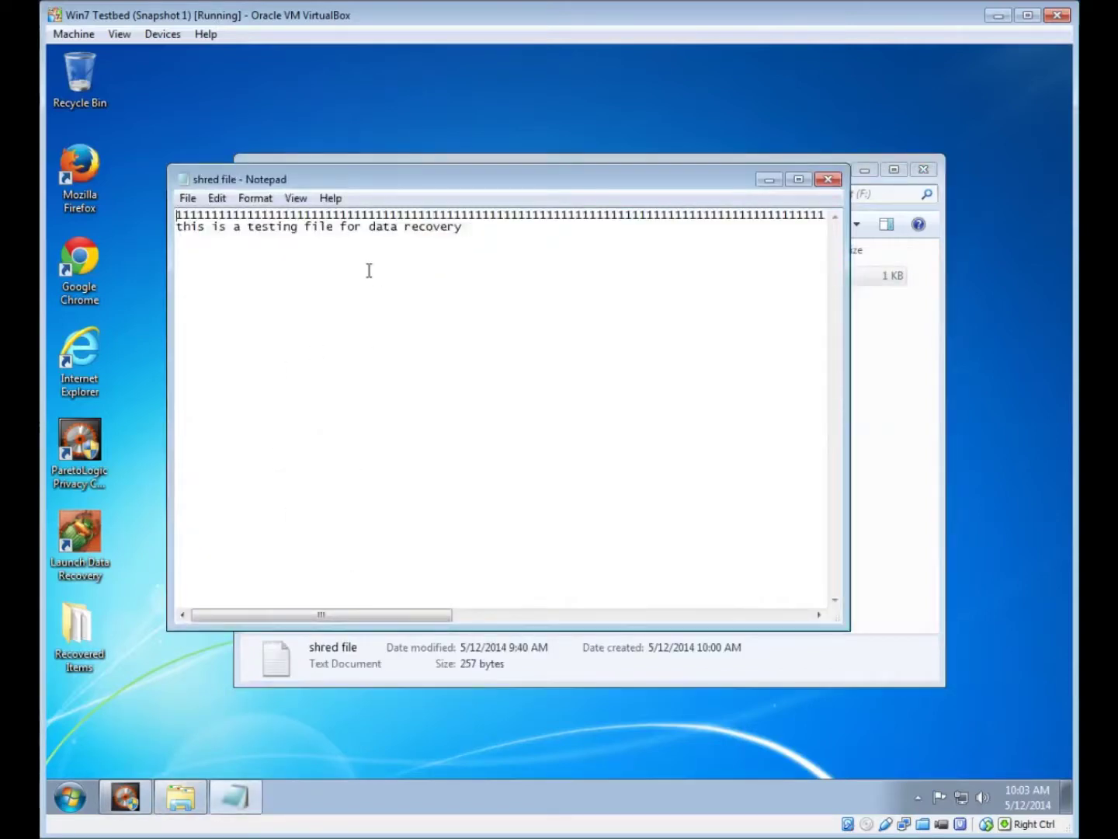
drag(331, 615, 204, 613)
drag(464, 228, 179, 225)
click(252, 268)
click(829, 180)
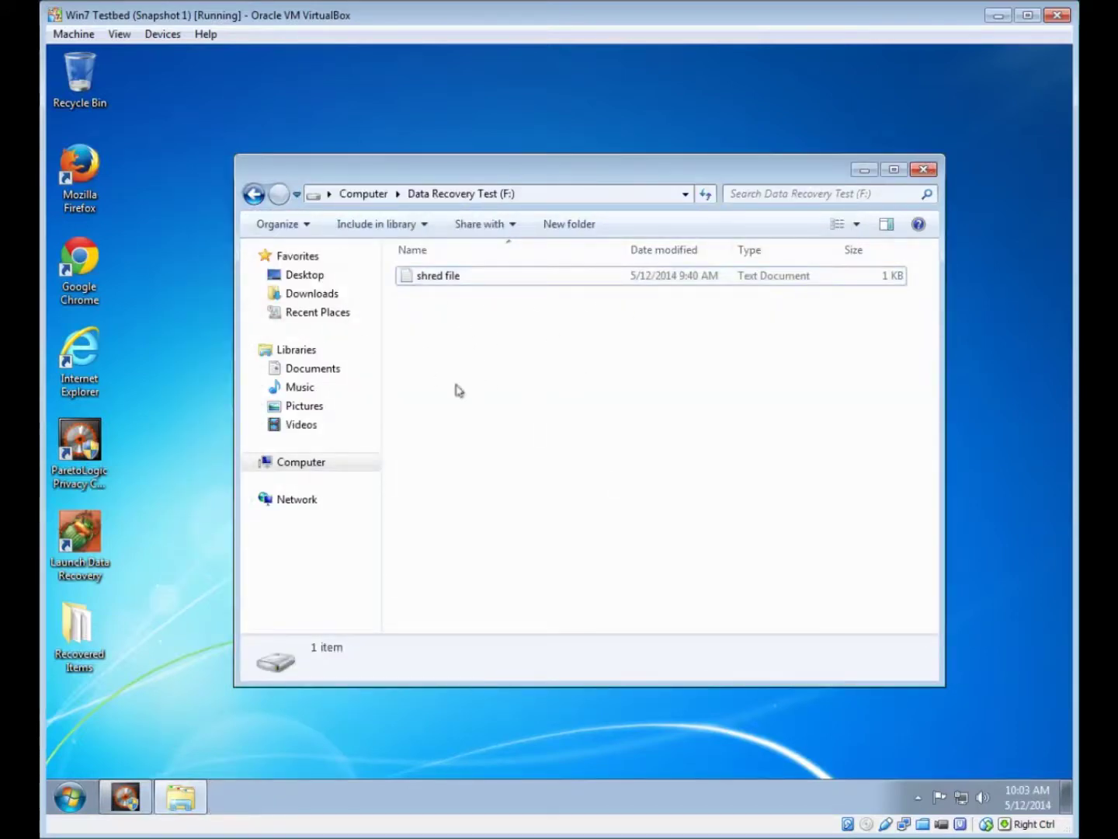
Move the shred file text document from the F: drive to the Recycle Bin
click(477, 286)
key(Delete)
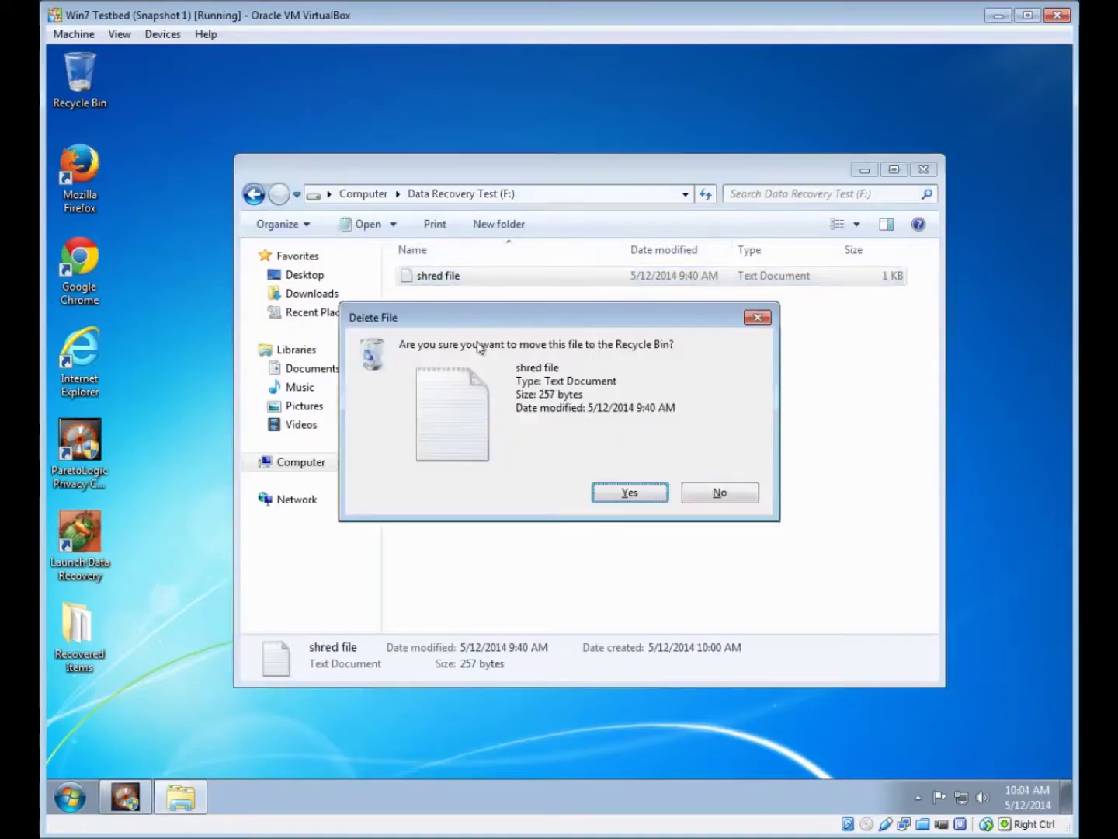
click(621, 490)
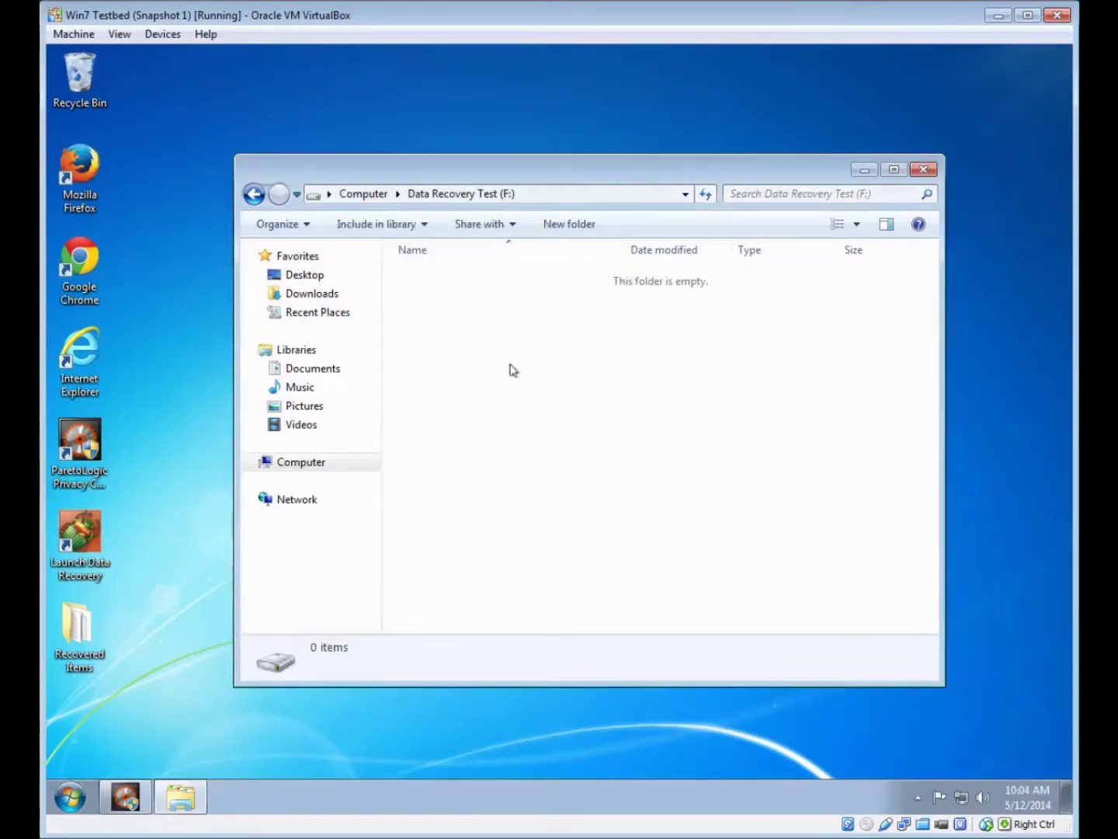
Empty the Recycle Bin, permanently deleting its contents, and check inside the bin
right_click(87, 70)
click(193, 101)
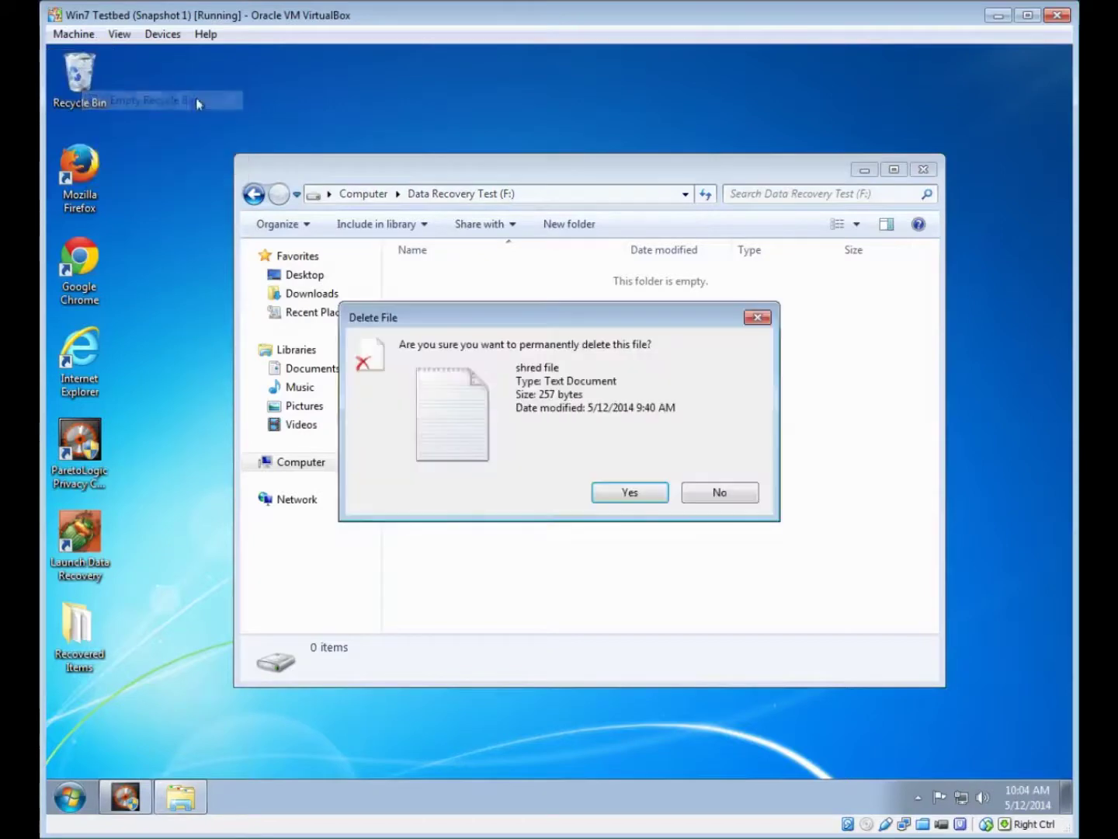
click(623, 489)
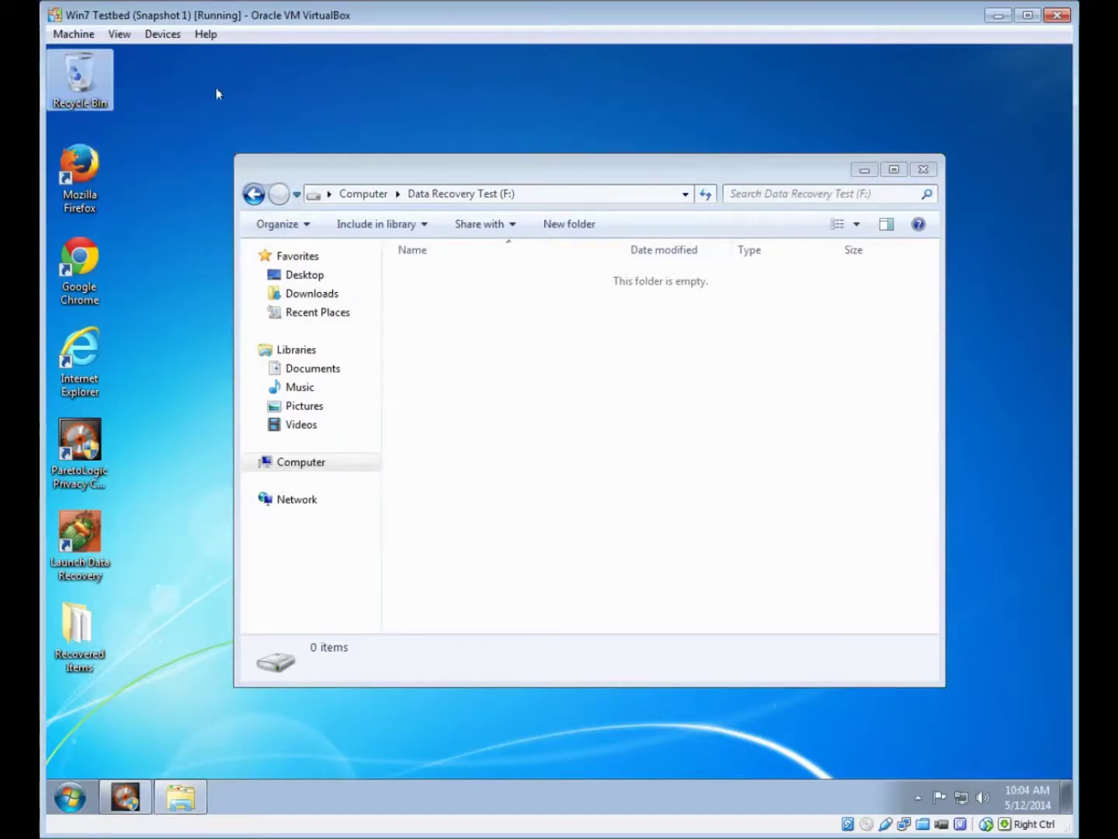
double_click(81, 78)
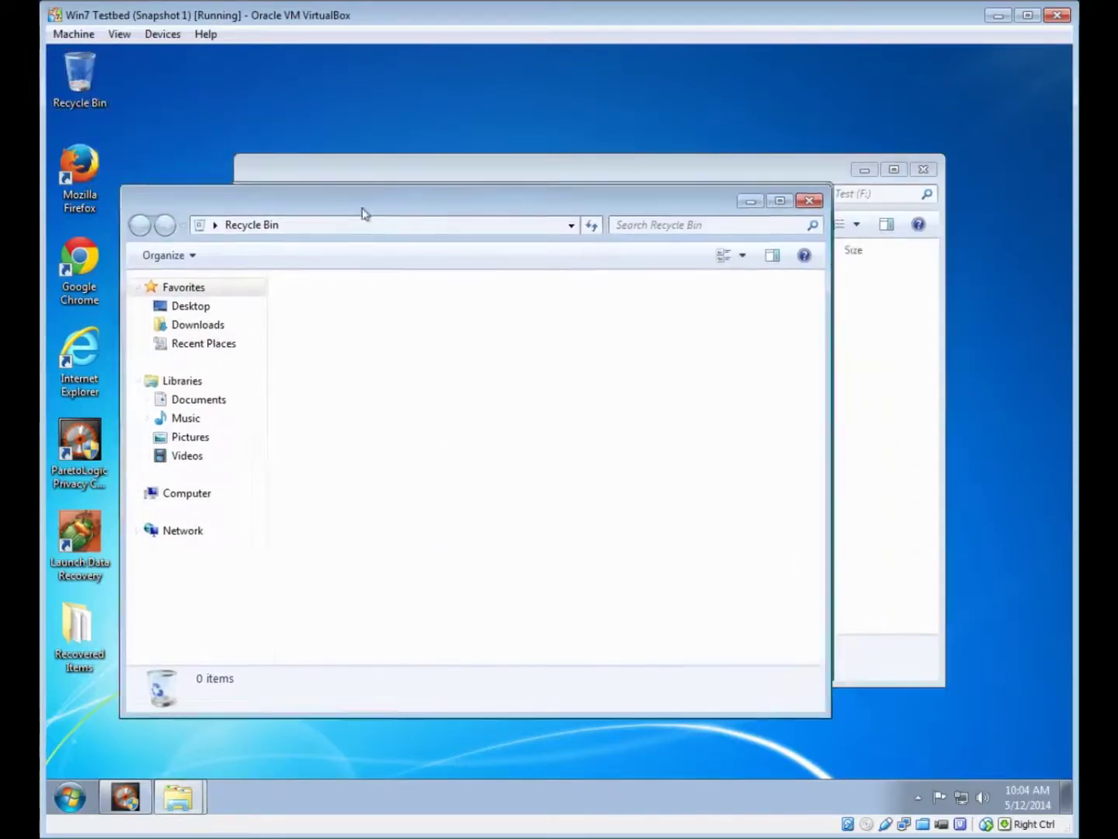
click(827, 228)
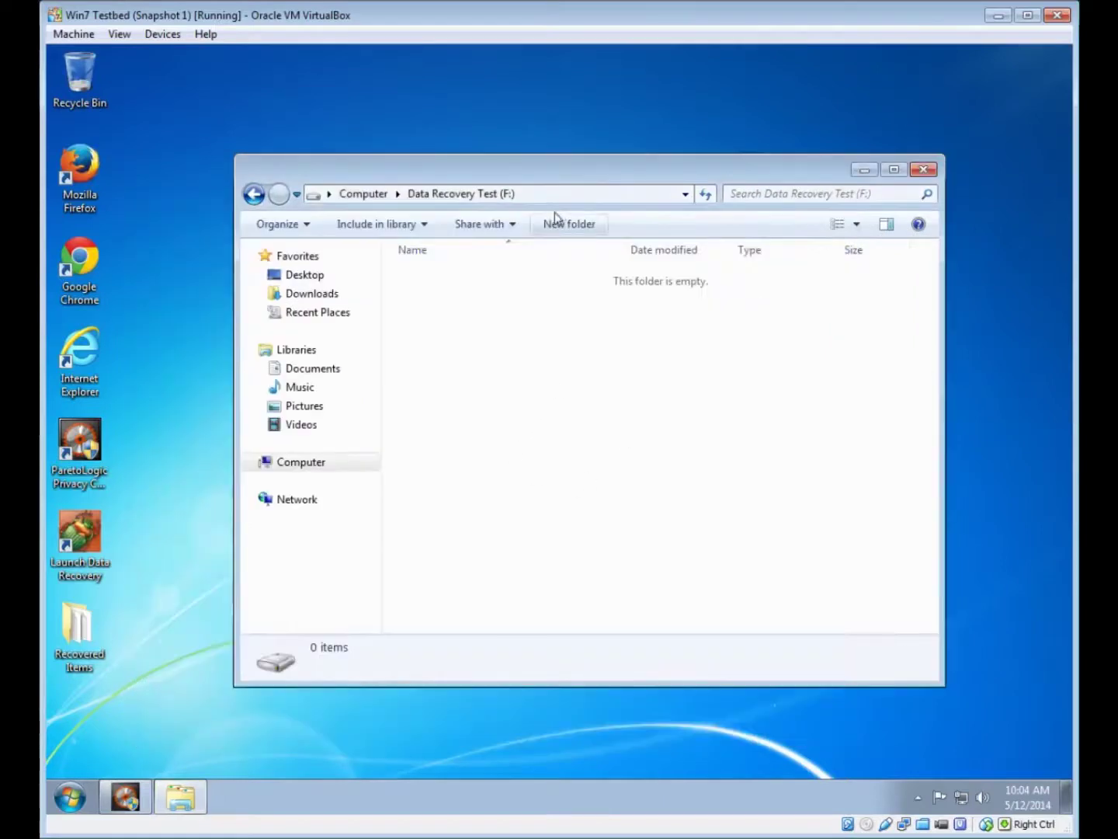
drag(551, 174, 560, 186)
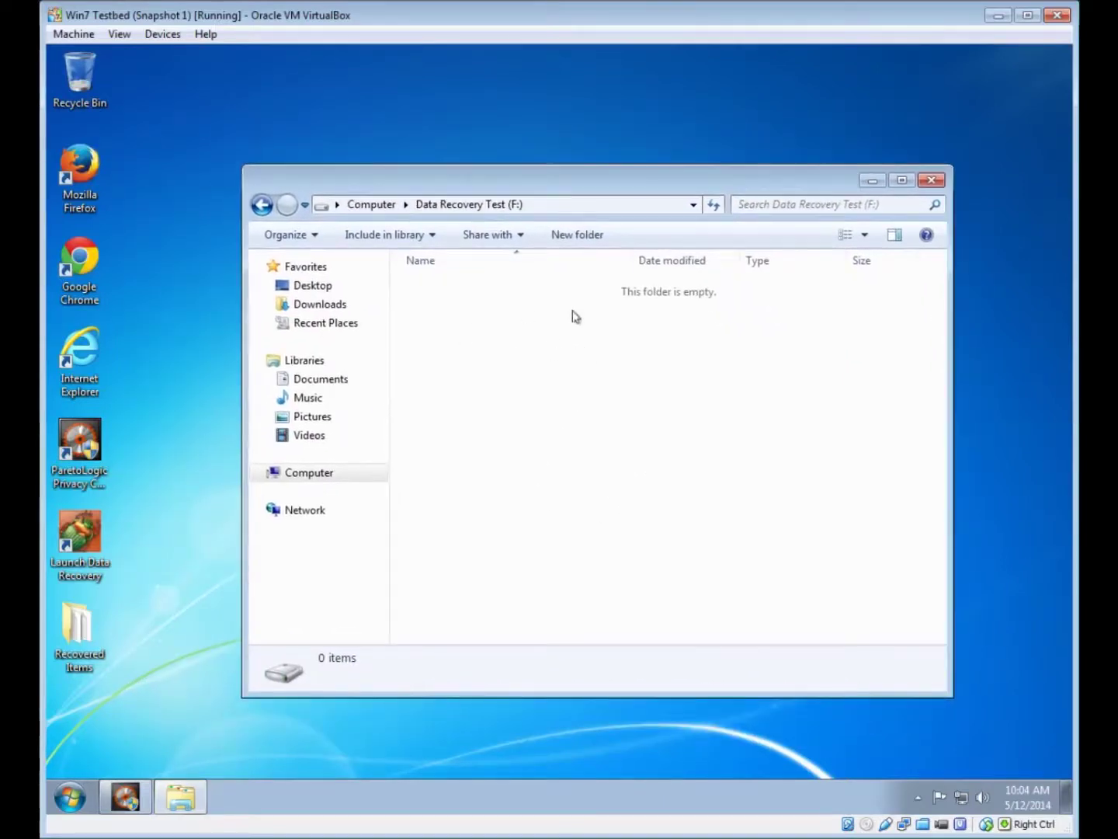
Launch Data Recovery Pro, allowing it to make changes and dismissing the online community sign-up form
double_click(80, 535)
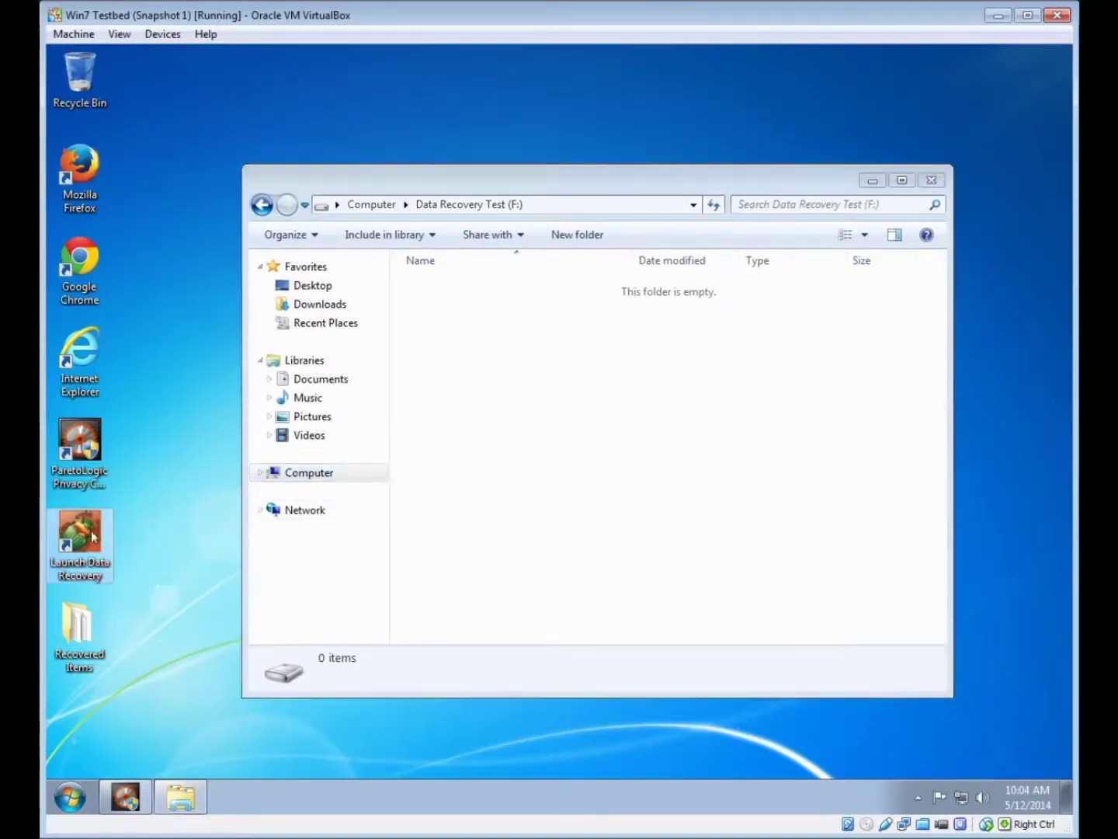
click(637, 455)
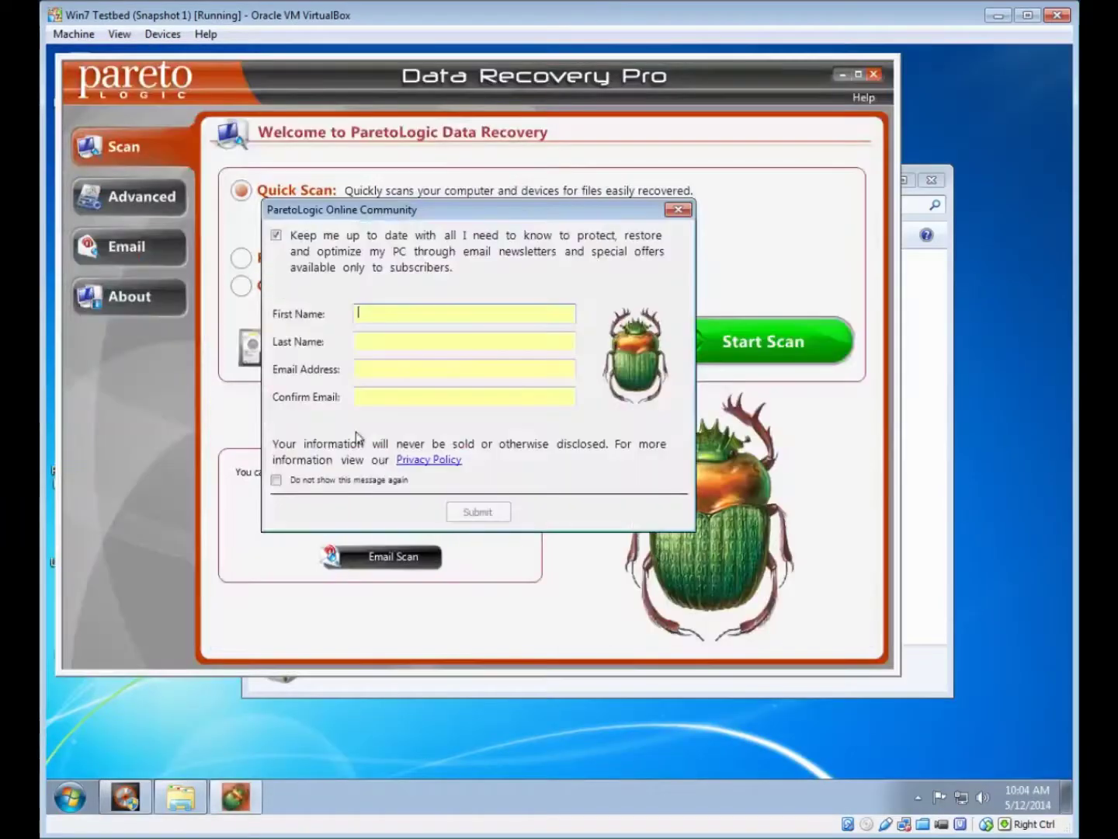
click(678, 209)
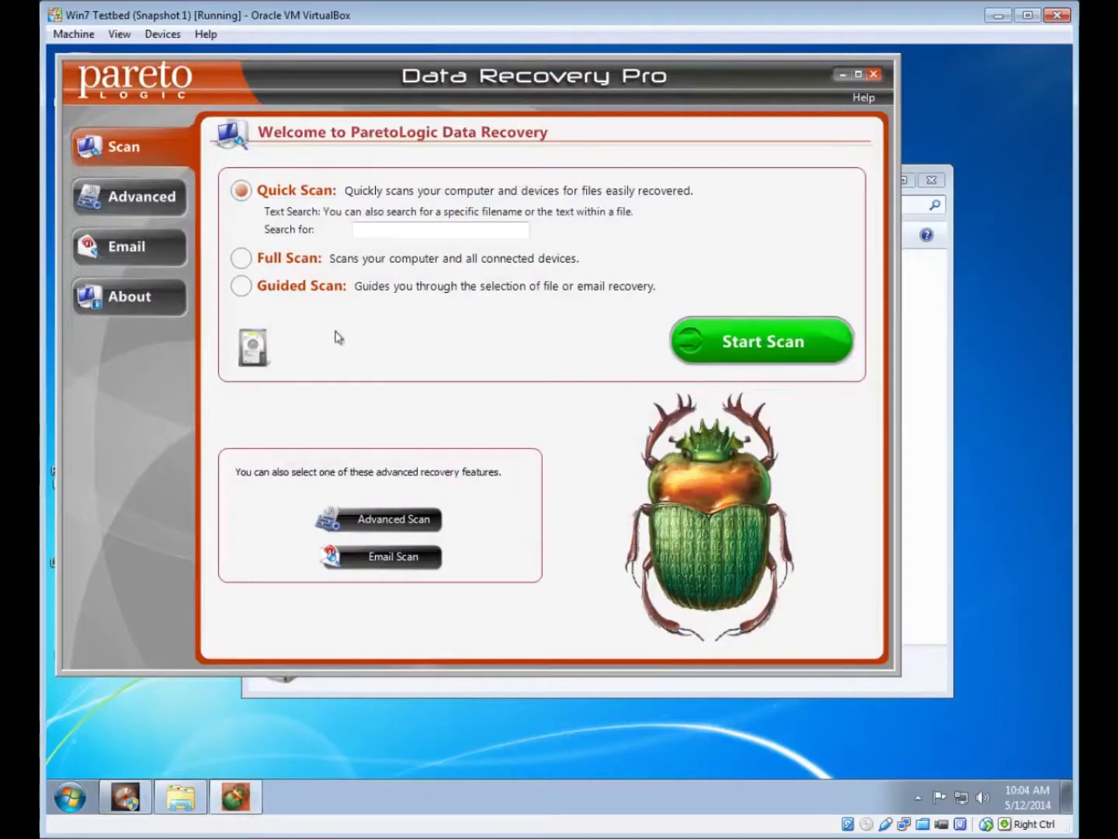
Run an advanced scan with only the mounted volume Data Recovery Test (F:) selected, leaving out Local Disk (C:)
click(141, 200)
click(221, 368)
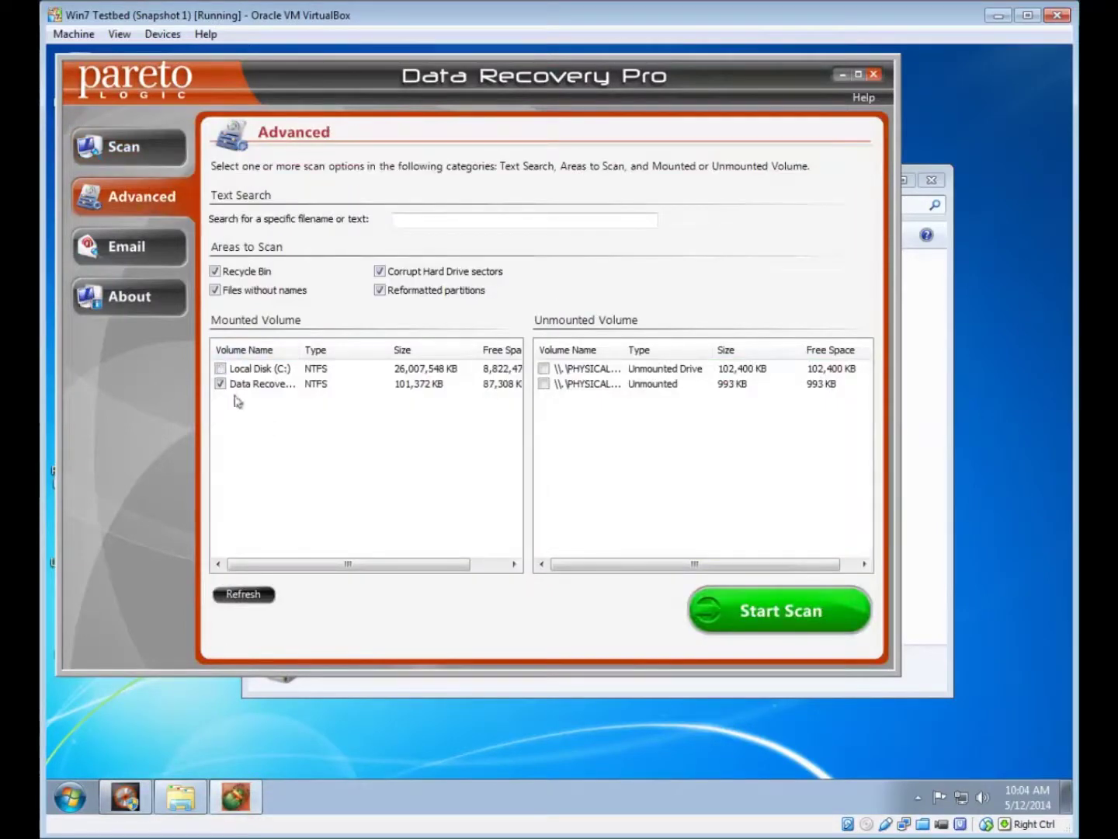
double_click(302, 349)
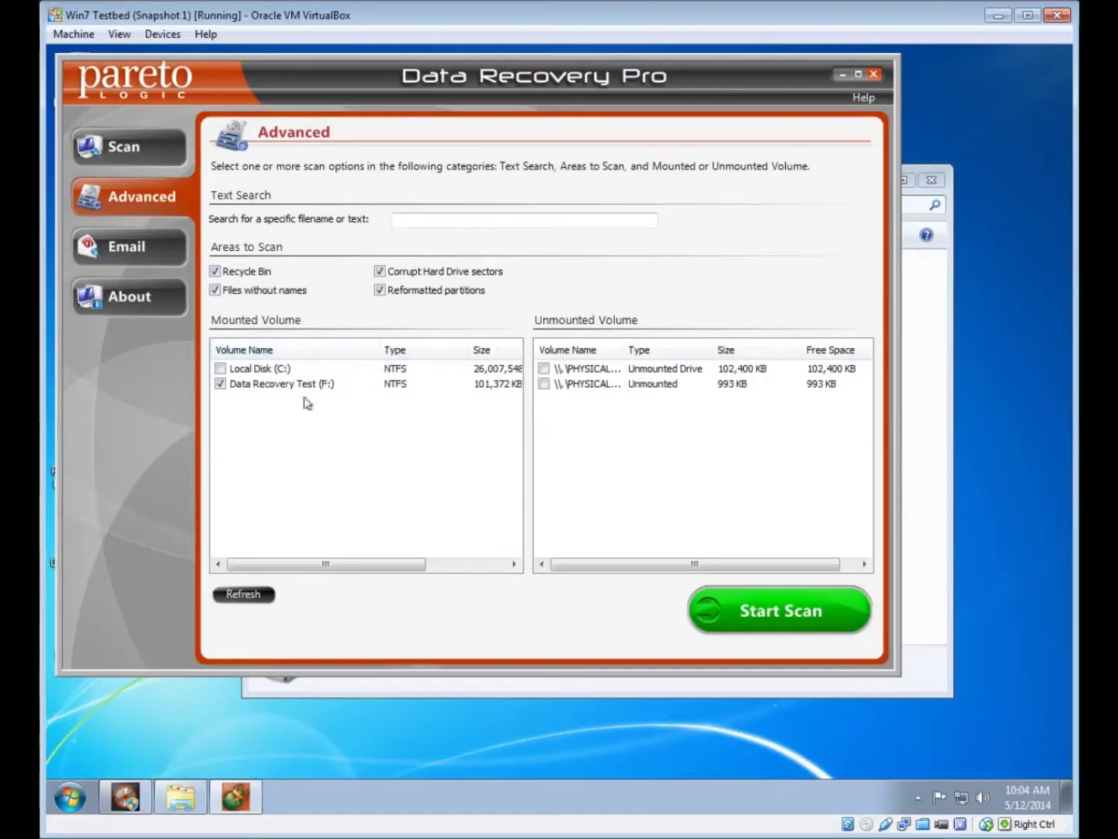
click(270, 383)
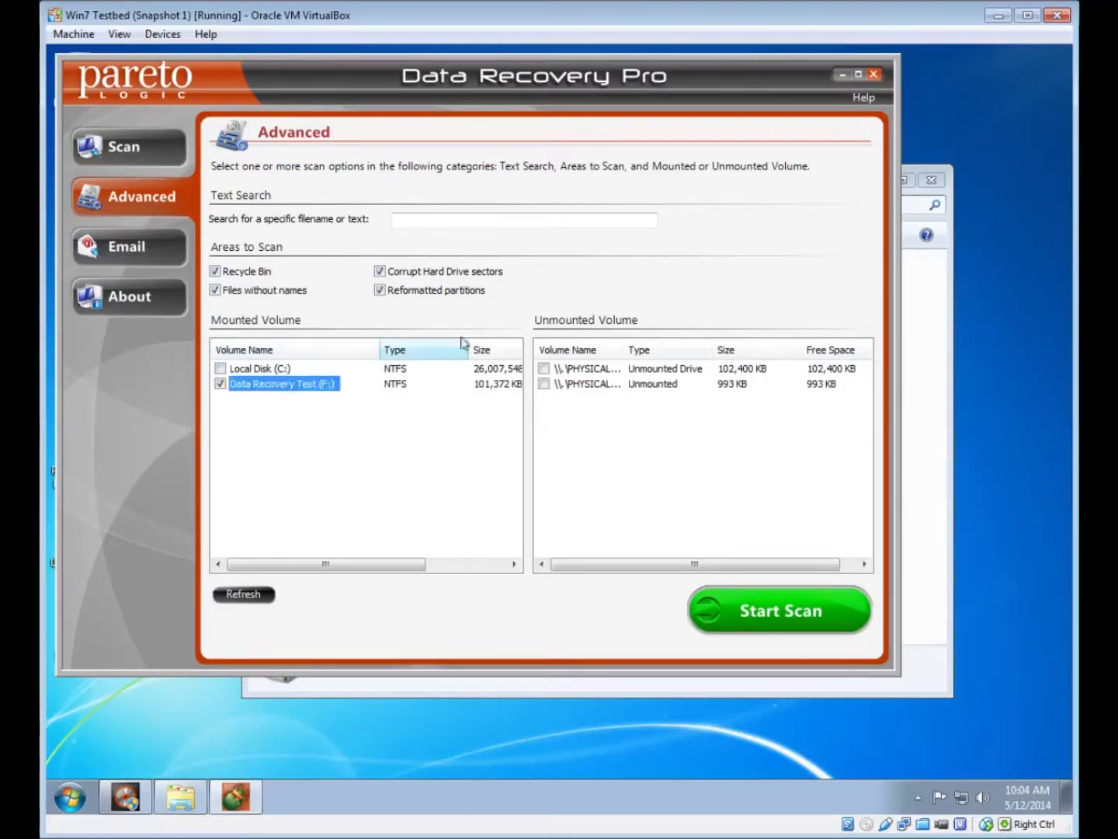
click(761, 618)
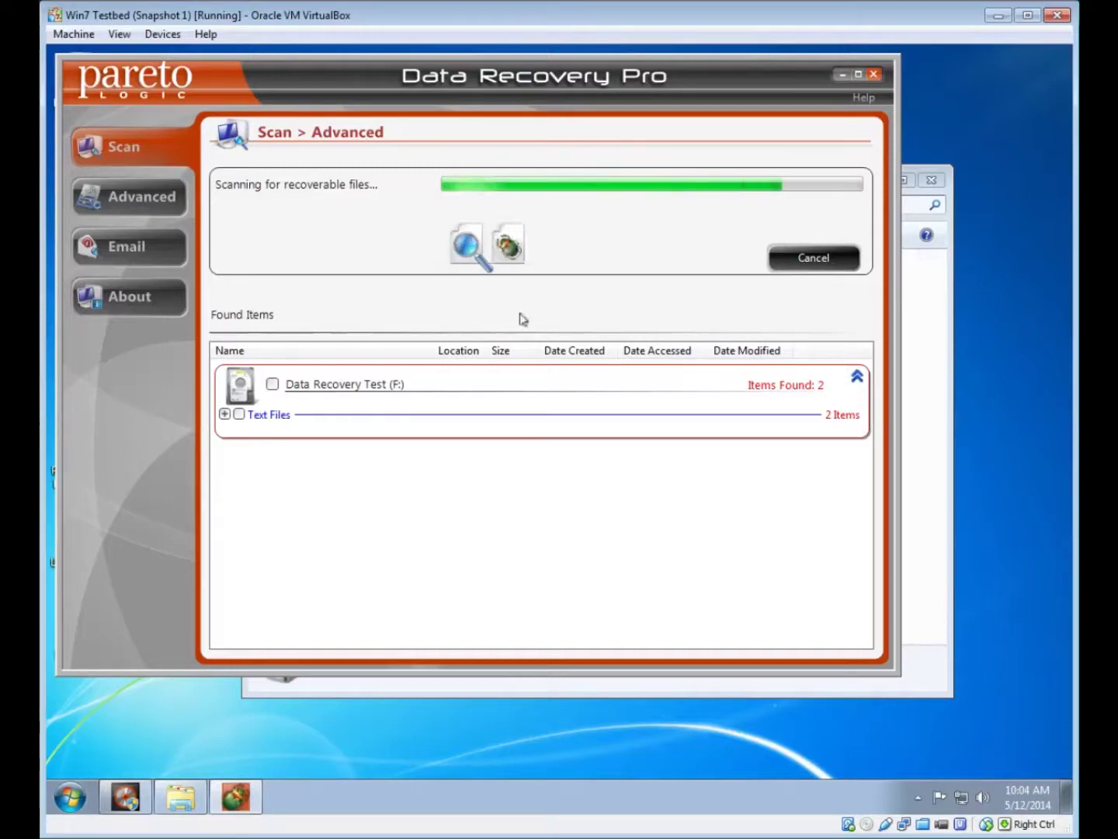
Expand the Text Files results and select both $R2C7APZ.txt and $I2C7APZ.txt for recovery
click(224, 317)
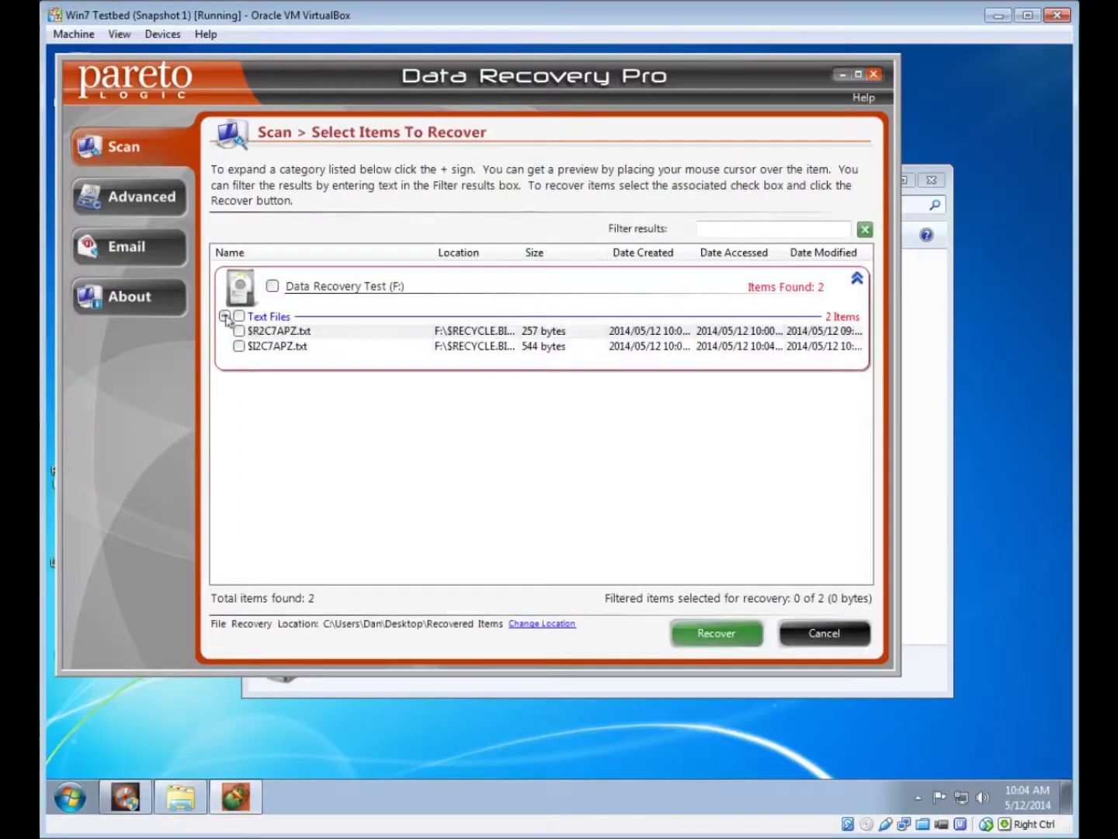
click(311, 333)
click(282, 348)
click(278, 333)
click(277, 348)
click(266, 348)
click(264, 334)
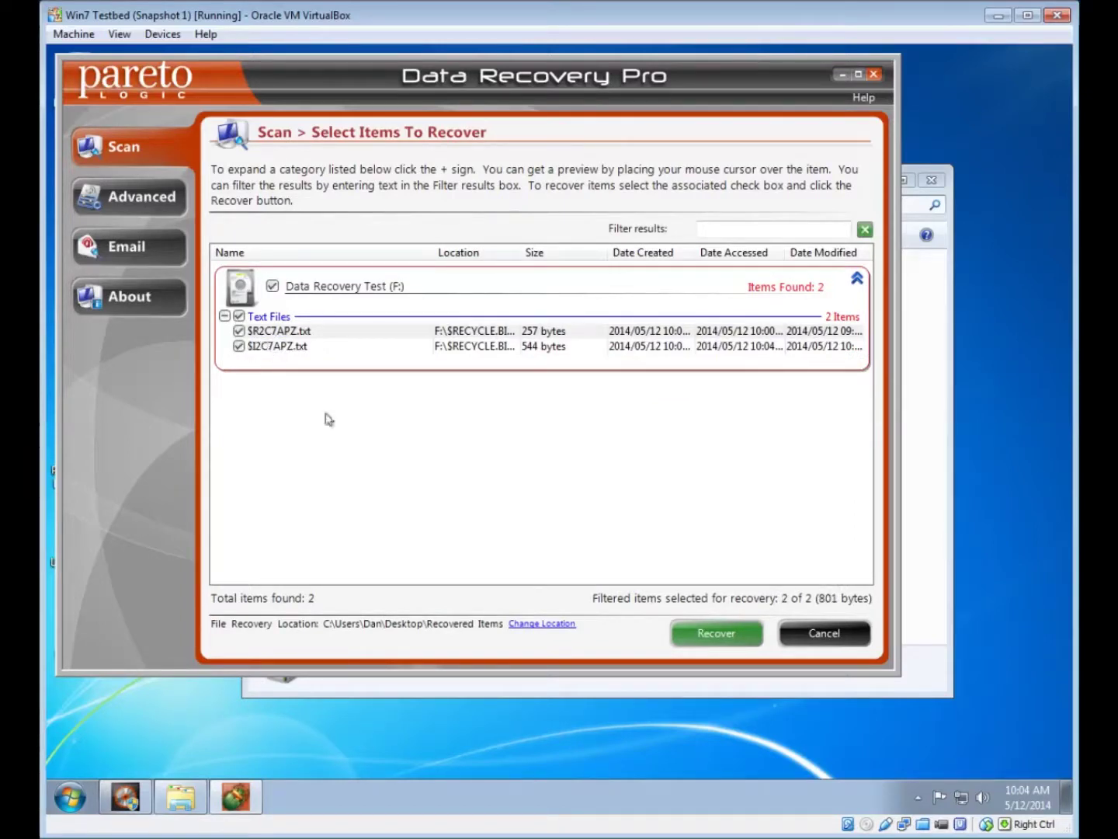
Set the recovery location to a new desktop folder named Data Recovery Test and recover the selected files there
click(544, 623)
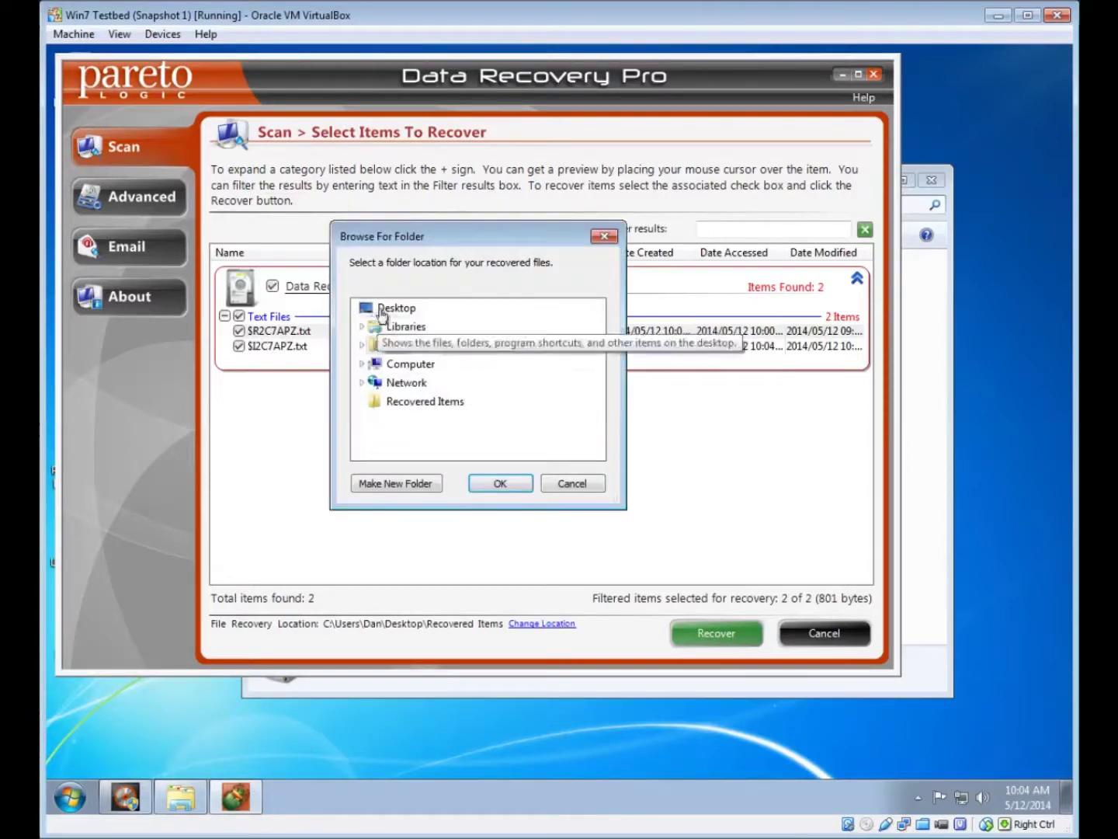
click(408, 482)
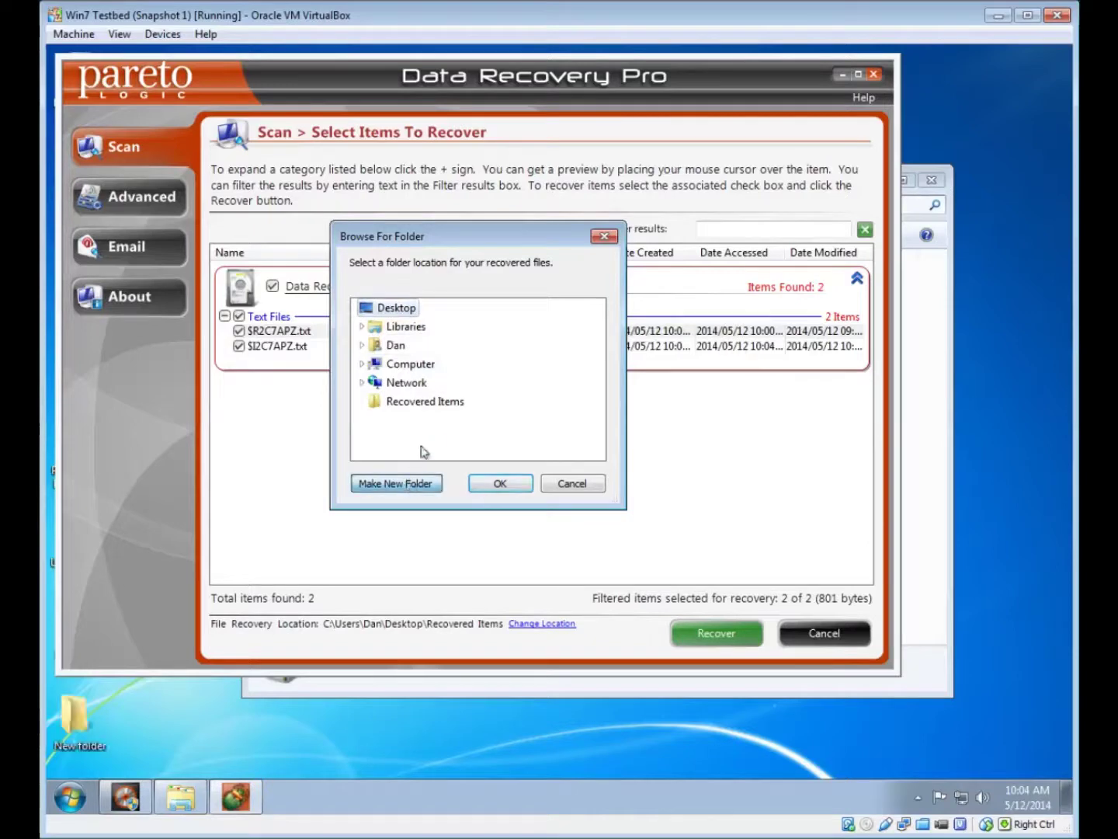
text(Data Reco)
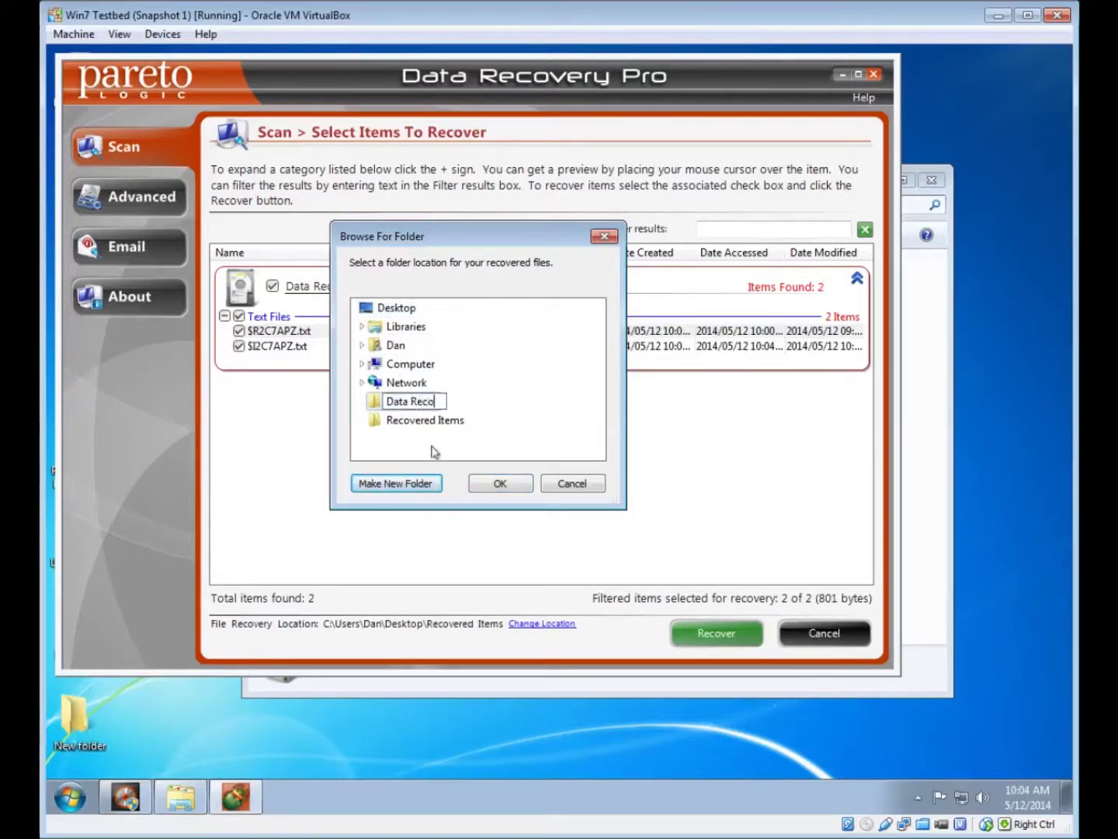
text(very Test)
key(Return)
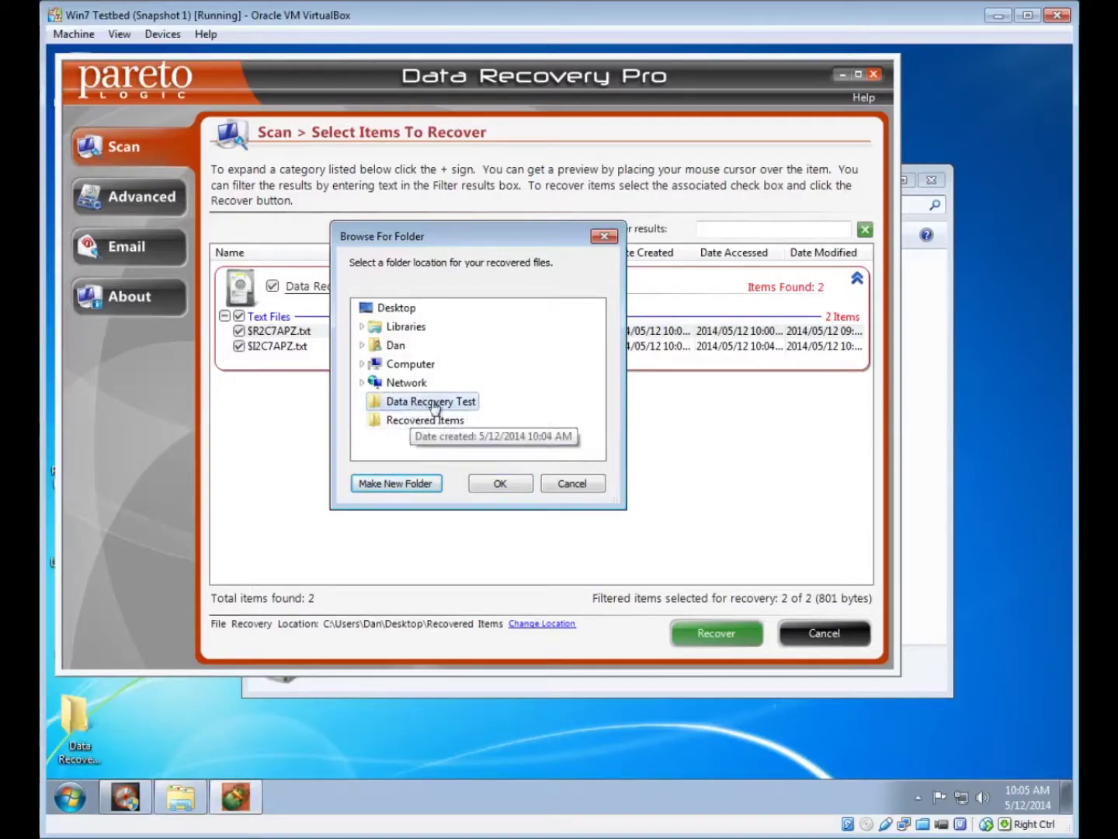
click(504, 485)
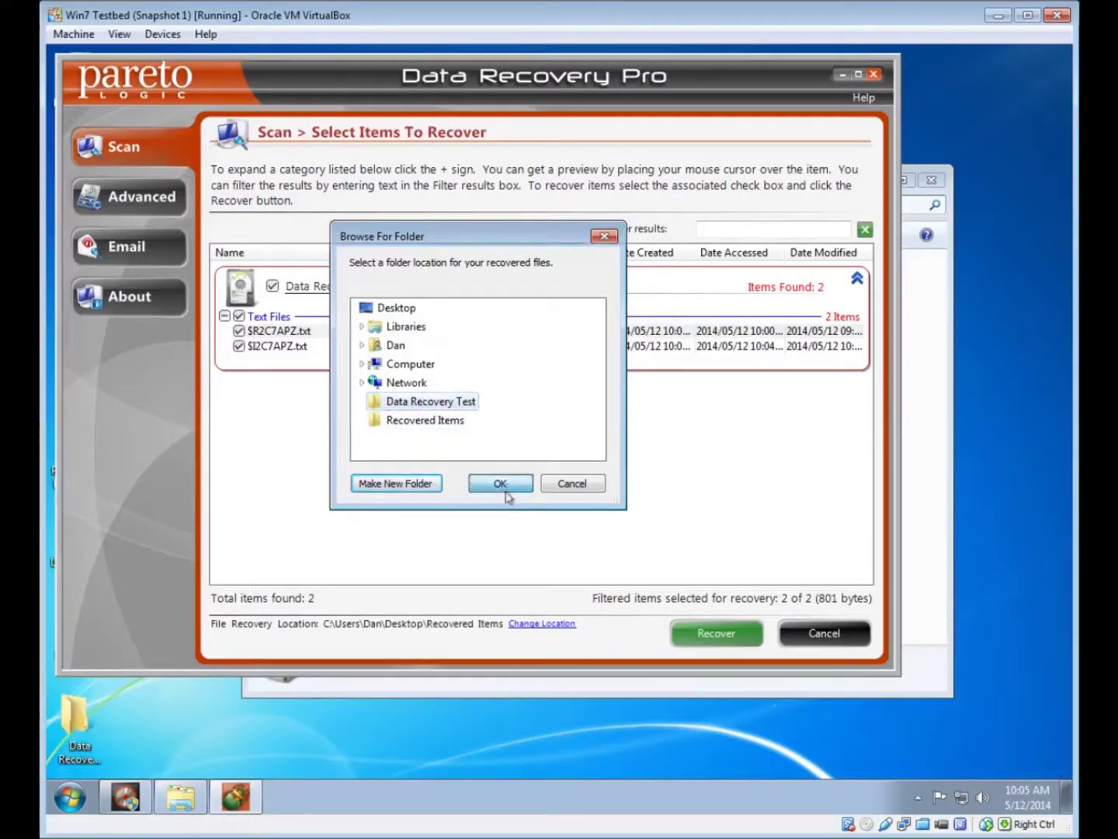
click(717, 633)
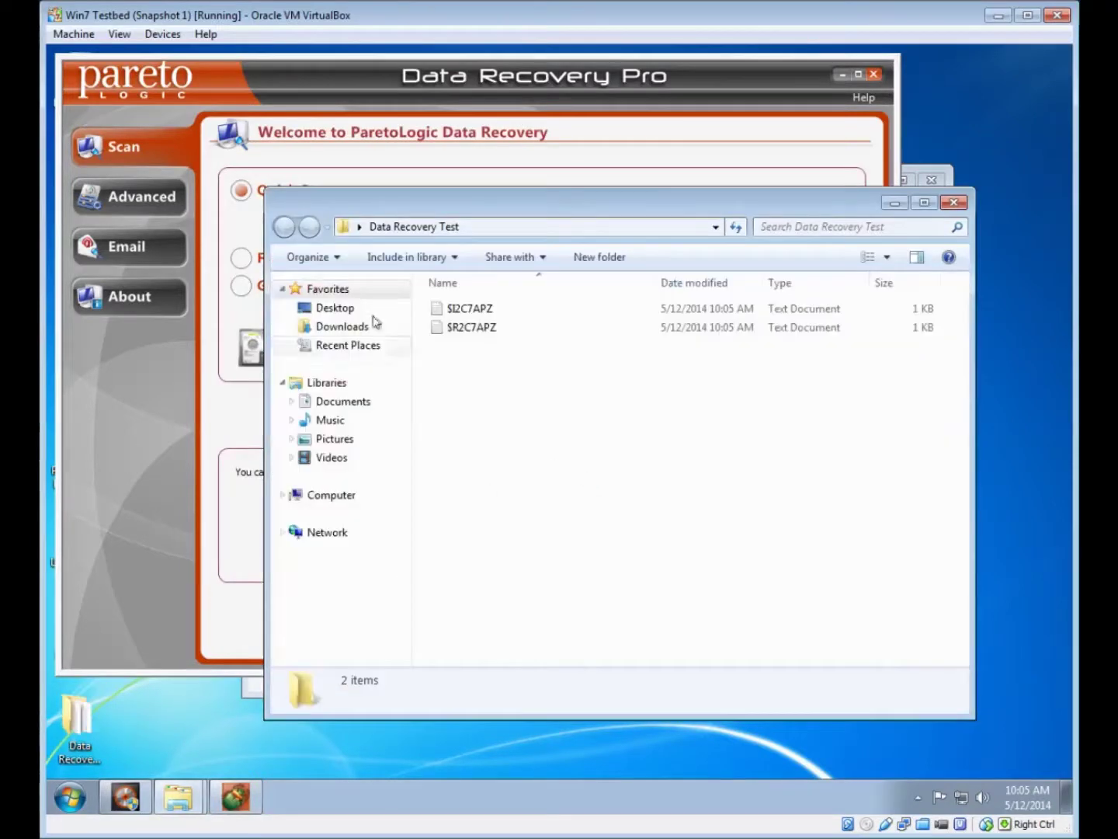
Open the recovered $I2C7APZ text document, examine the file path it contains and close it
double_click(479, 311)
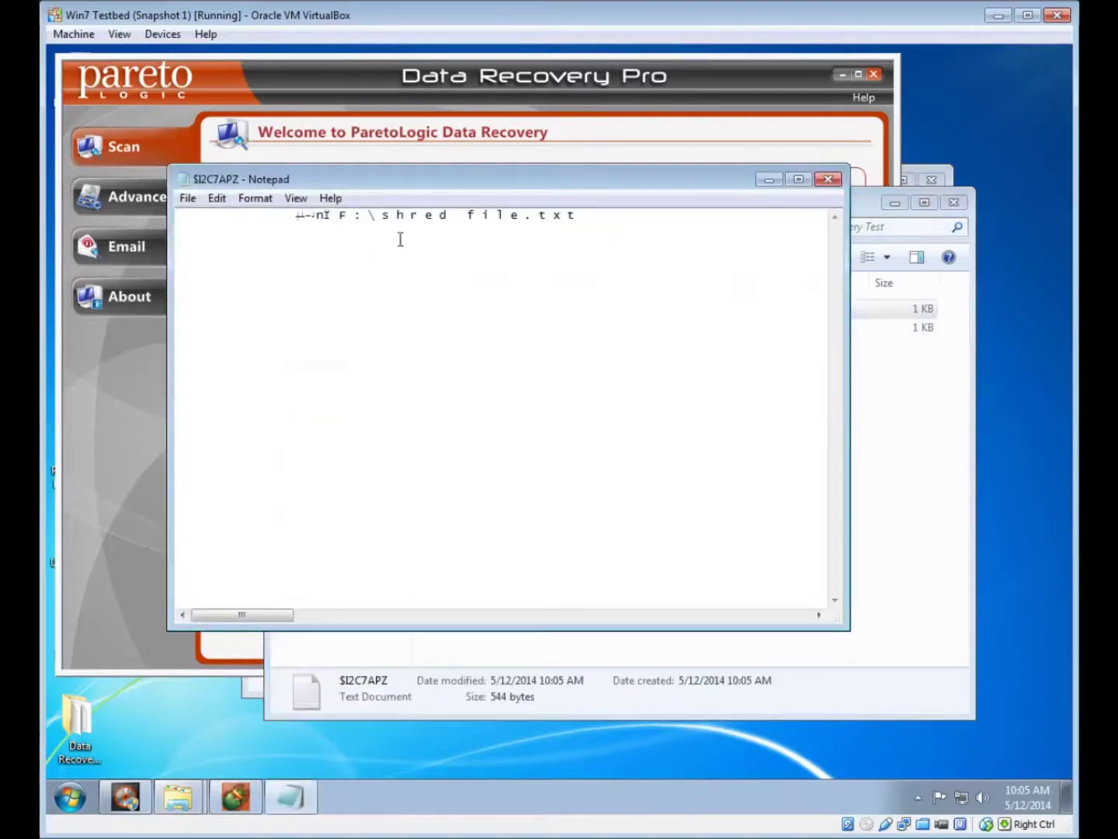
drag(579, 215, 375, 214)
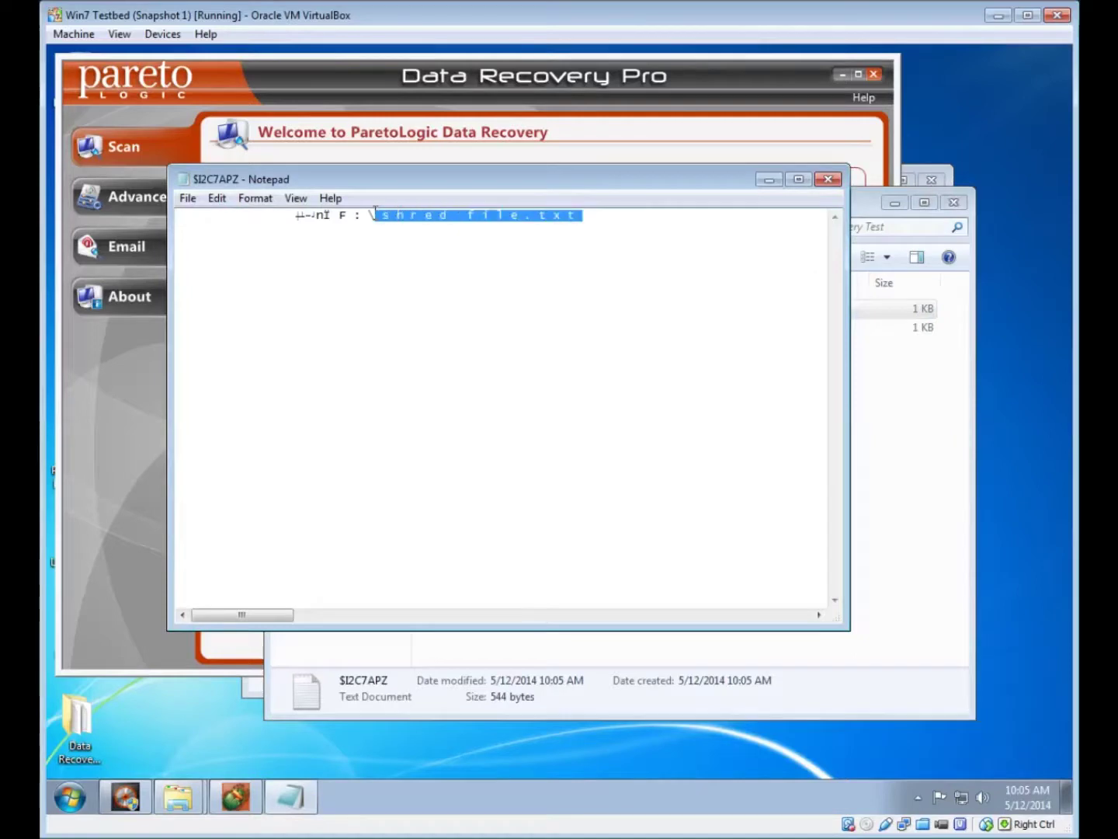
click(369, 250)
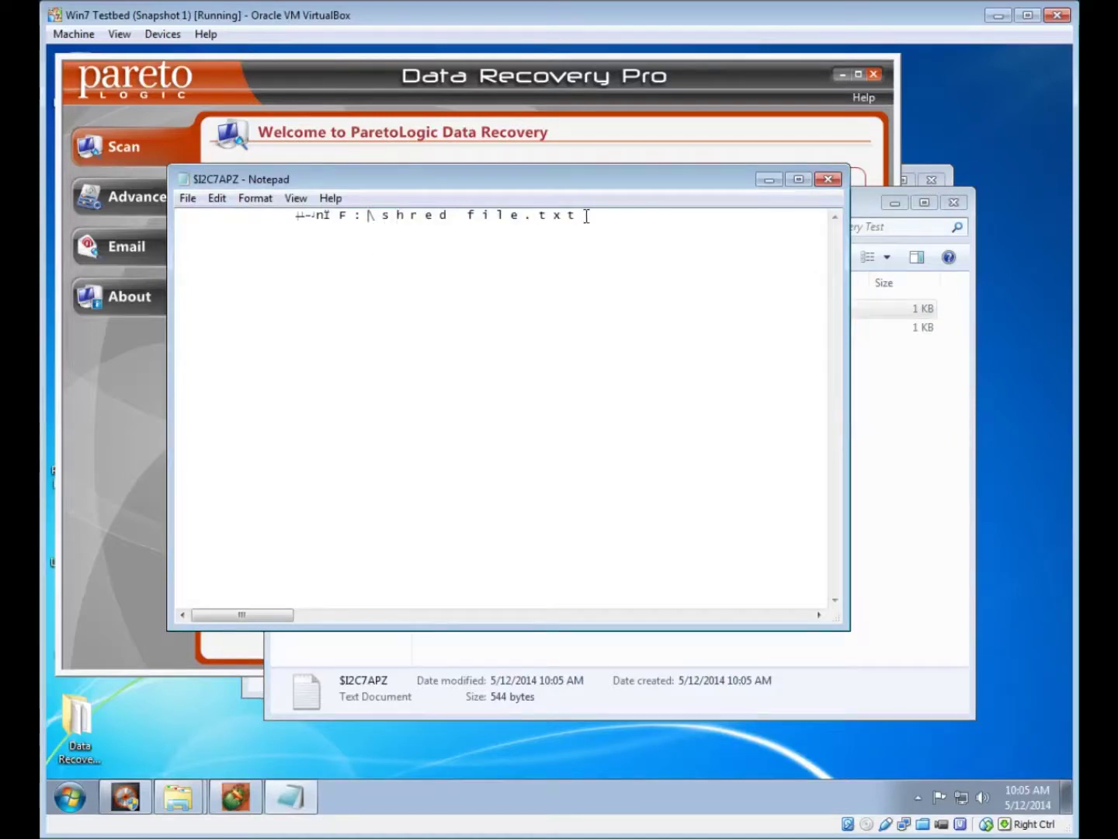
click(829, 180)
Open the recovered $R2C7APZ text document, examine the text it contains and clear the open windows from the desktop
click(465, 329)
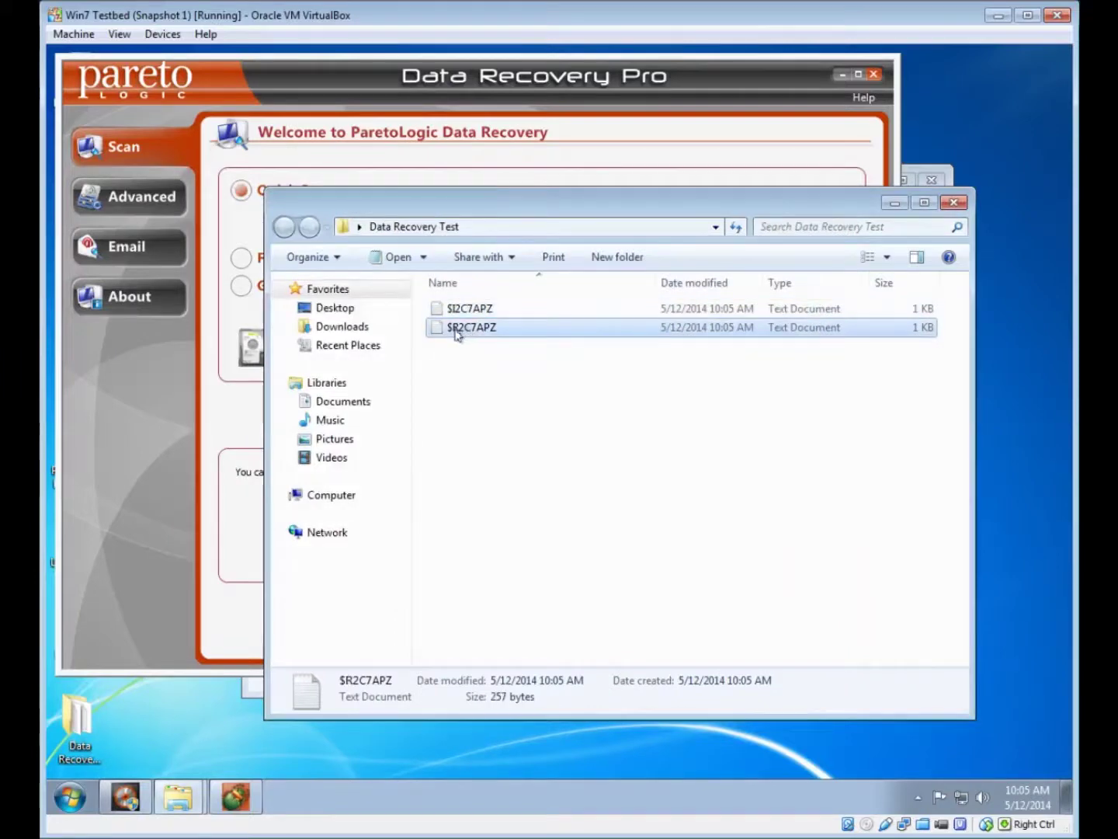
double_click(458, 330)
mouse_move(399, 615)
mouse_down()
mouse_move(781, 615)
mouse_move(379, 618)
mouse_up()
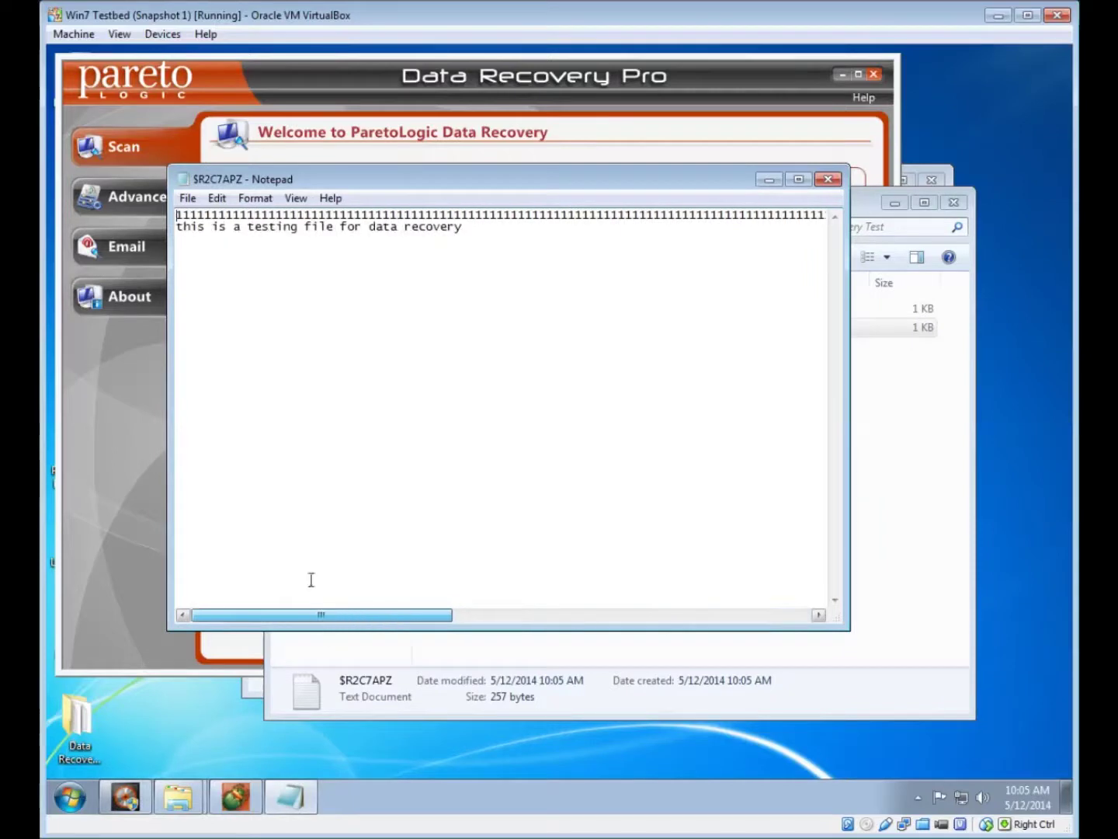
drag(480, 232, 552, 301)
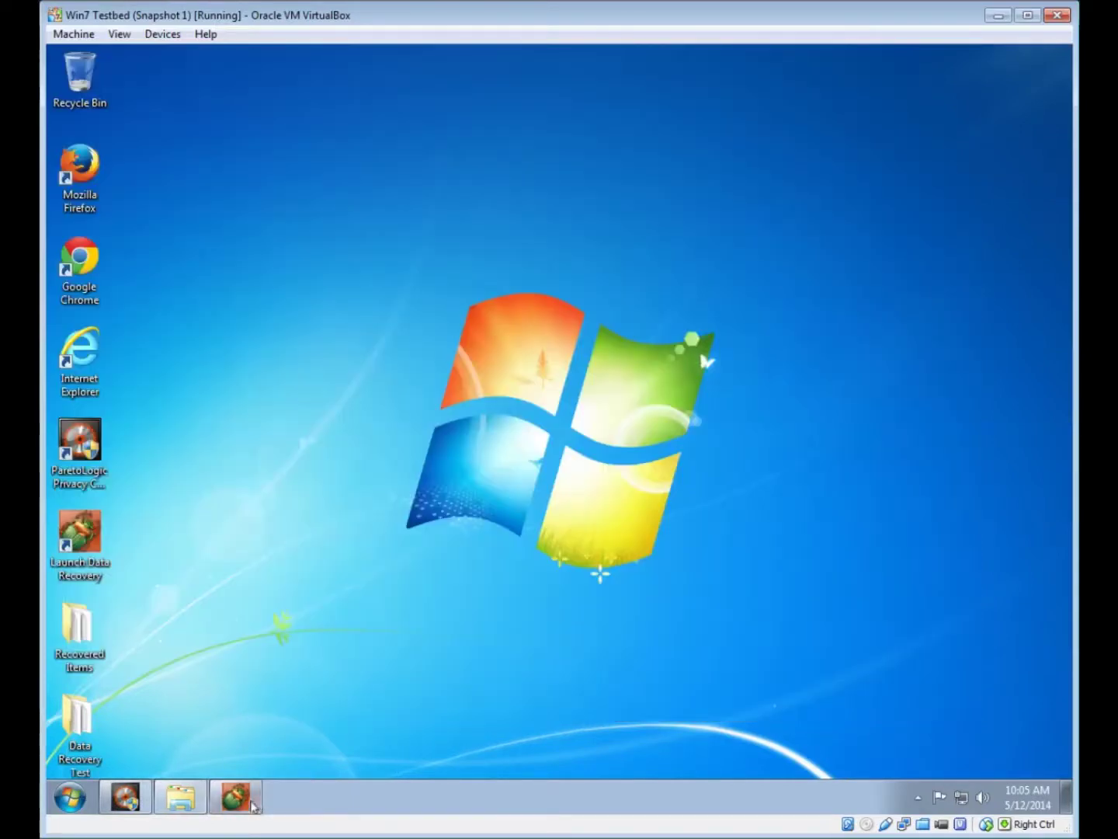
Format the Data Recovery Test (F:) drive as NTFS with Quick Format turned off, even though the drive is in use
click(124, 797)
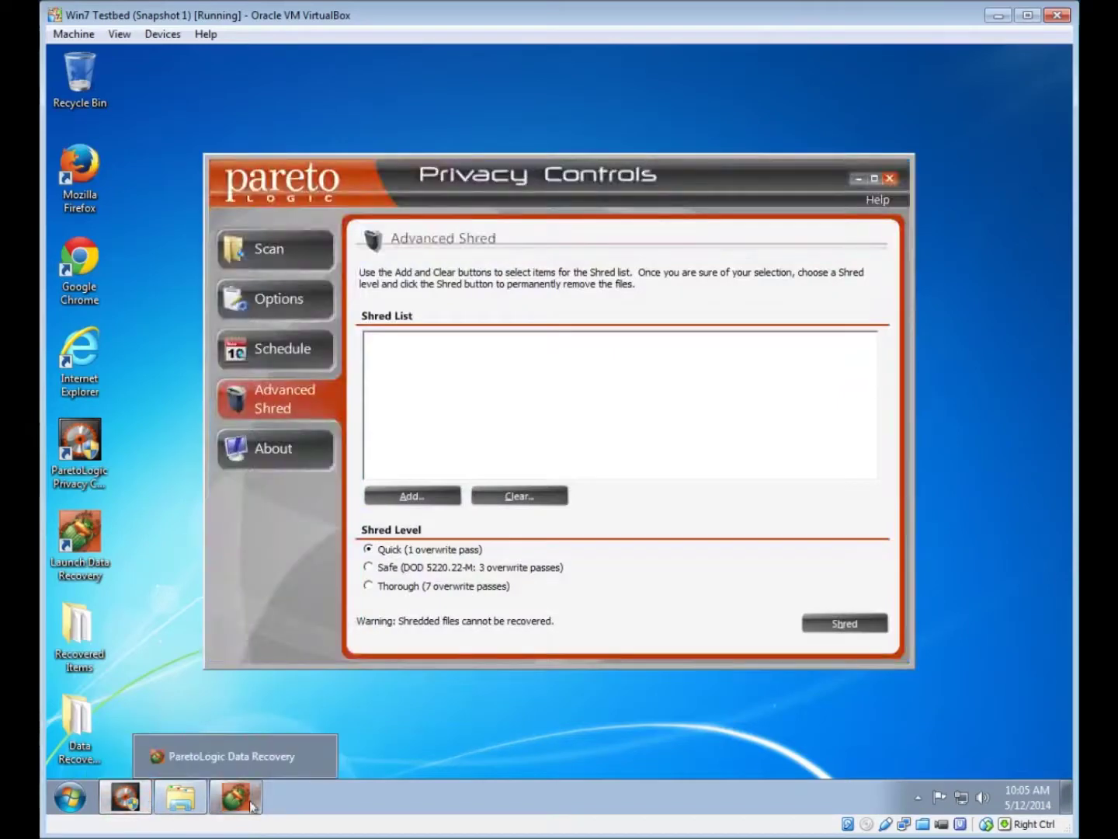
click(70, 797)
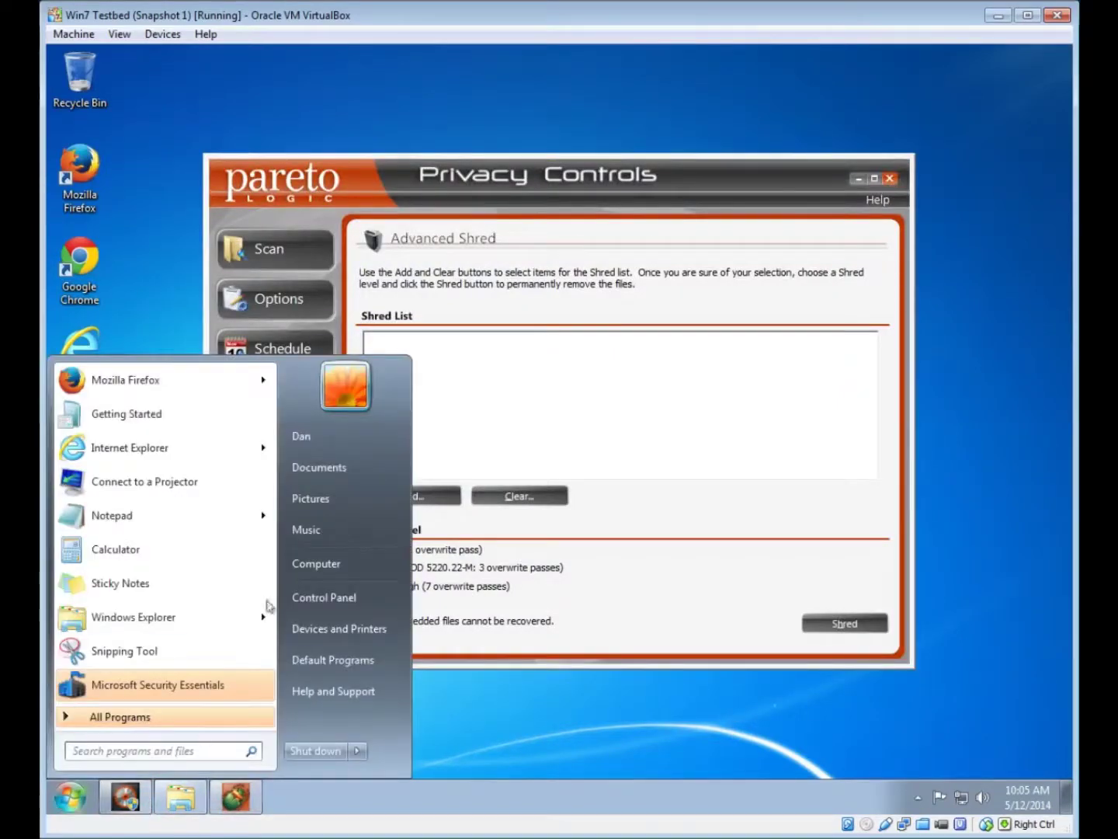
click(322, 563)
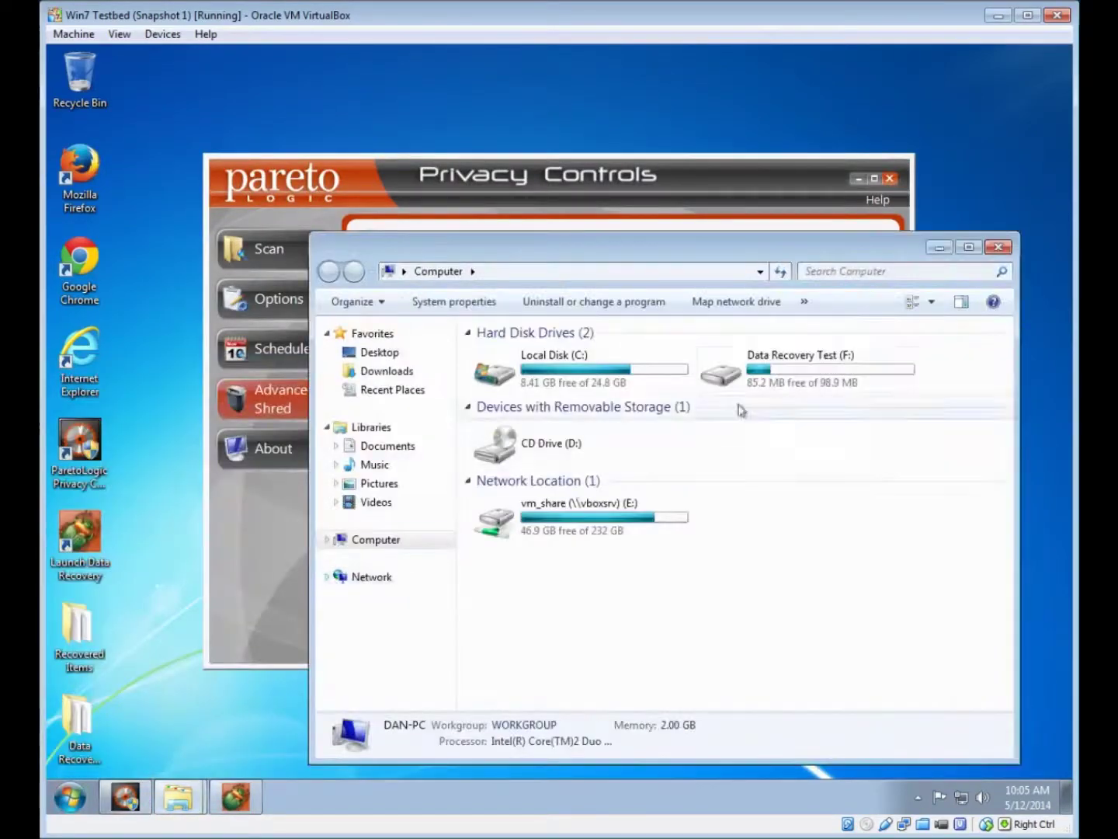
click(796, 362)
right_click(796, 361)
click(836, 527)
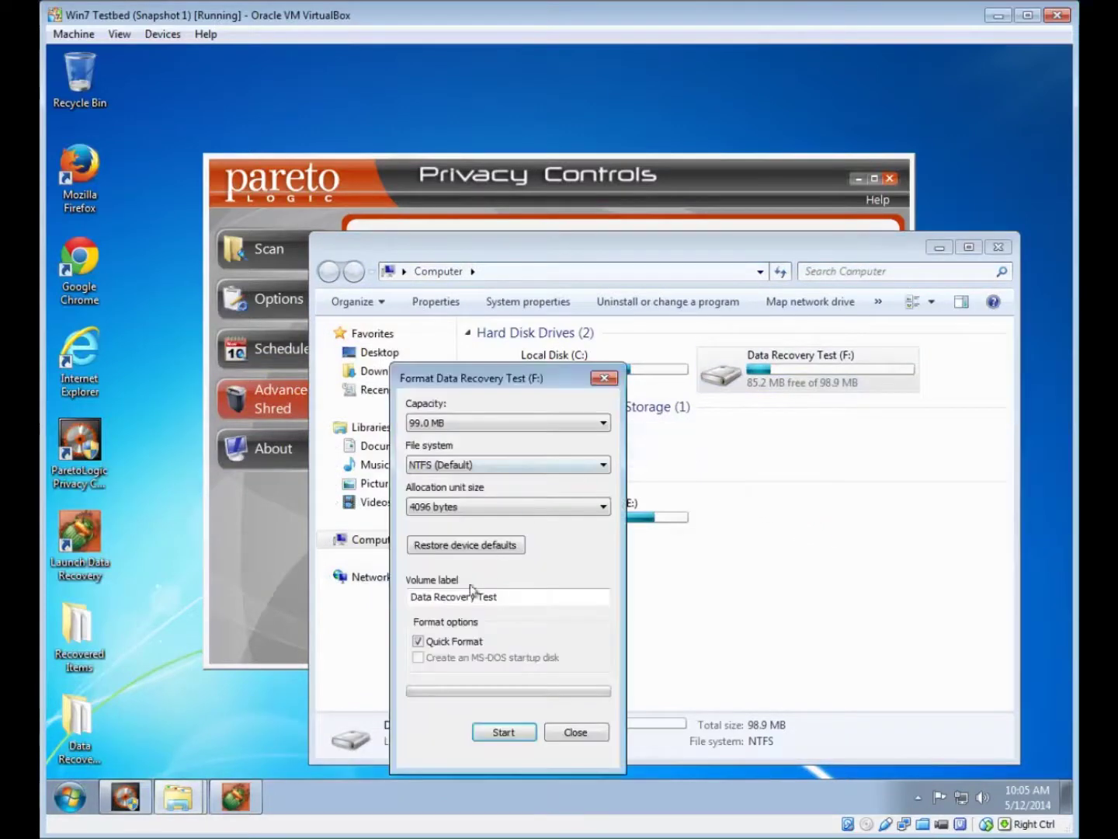
click(462, 642)
click(505, 734)
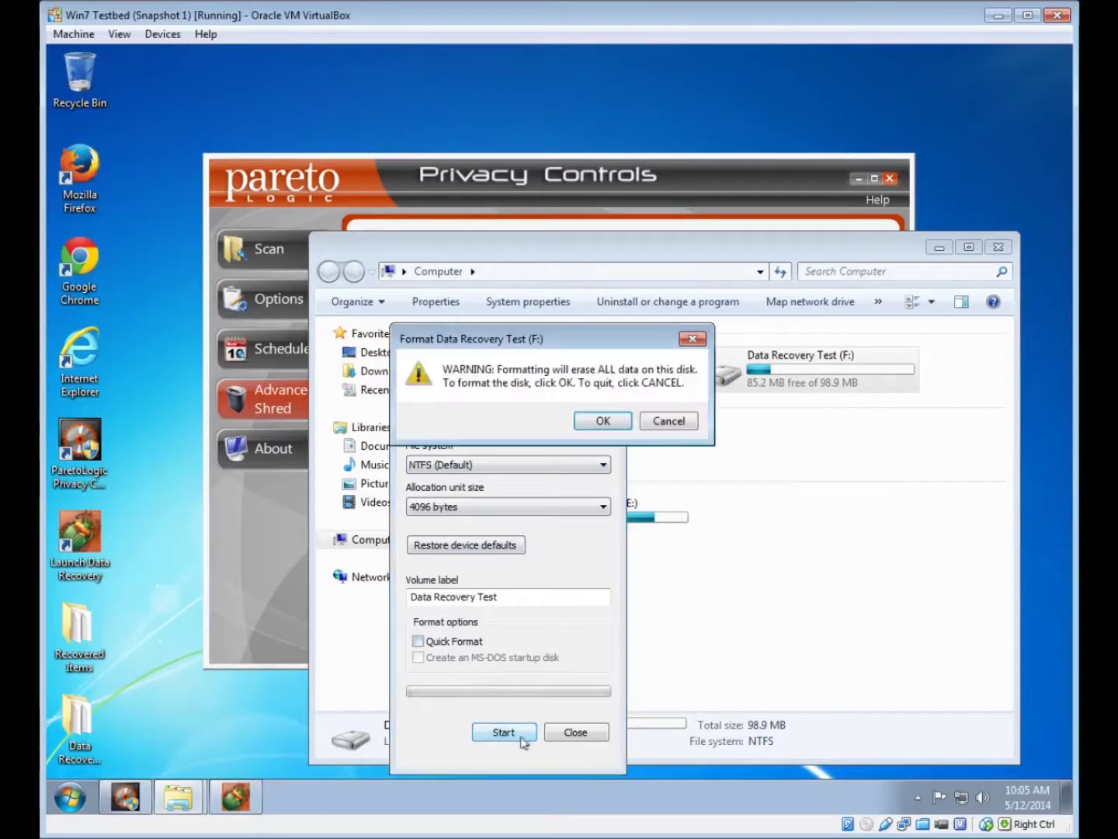
click(604, 420)
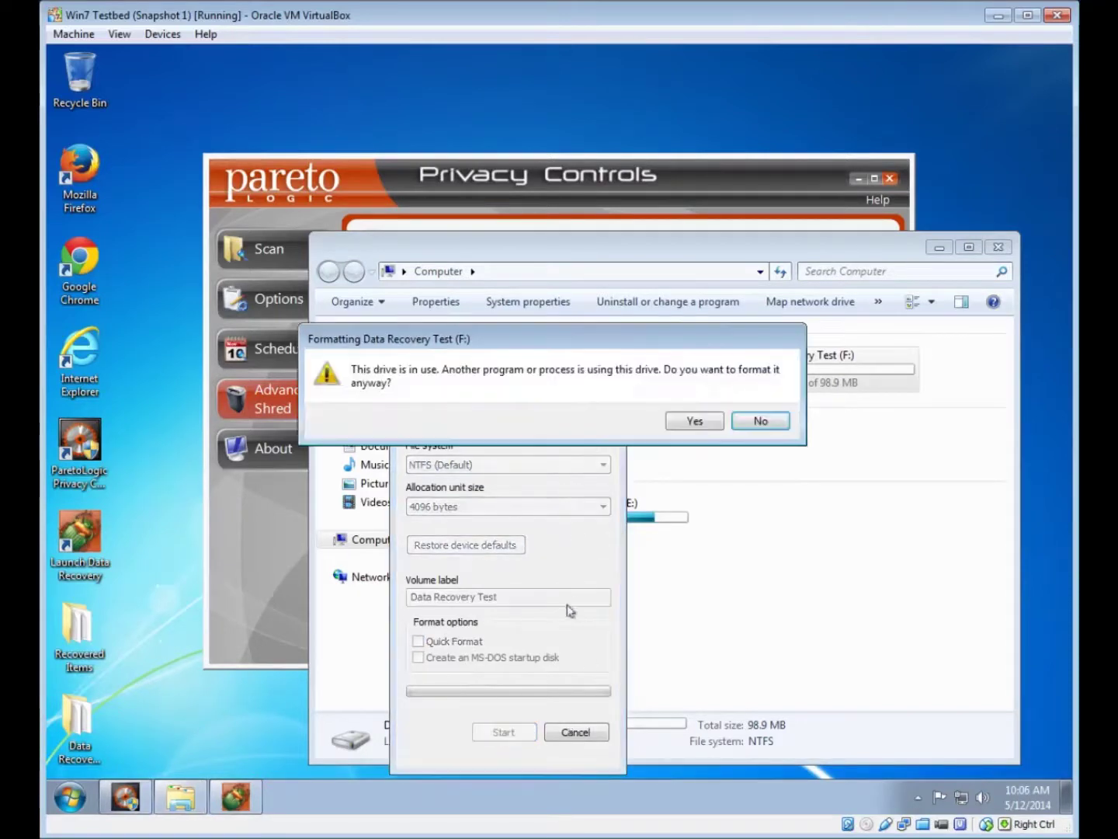
click(695, 421)
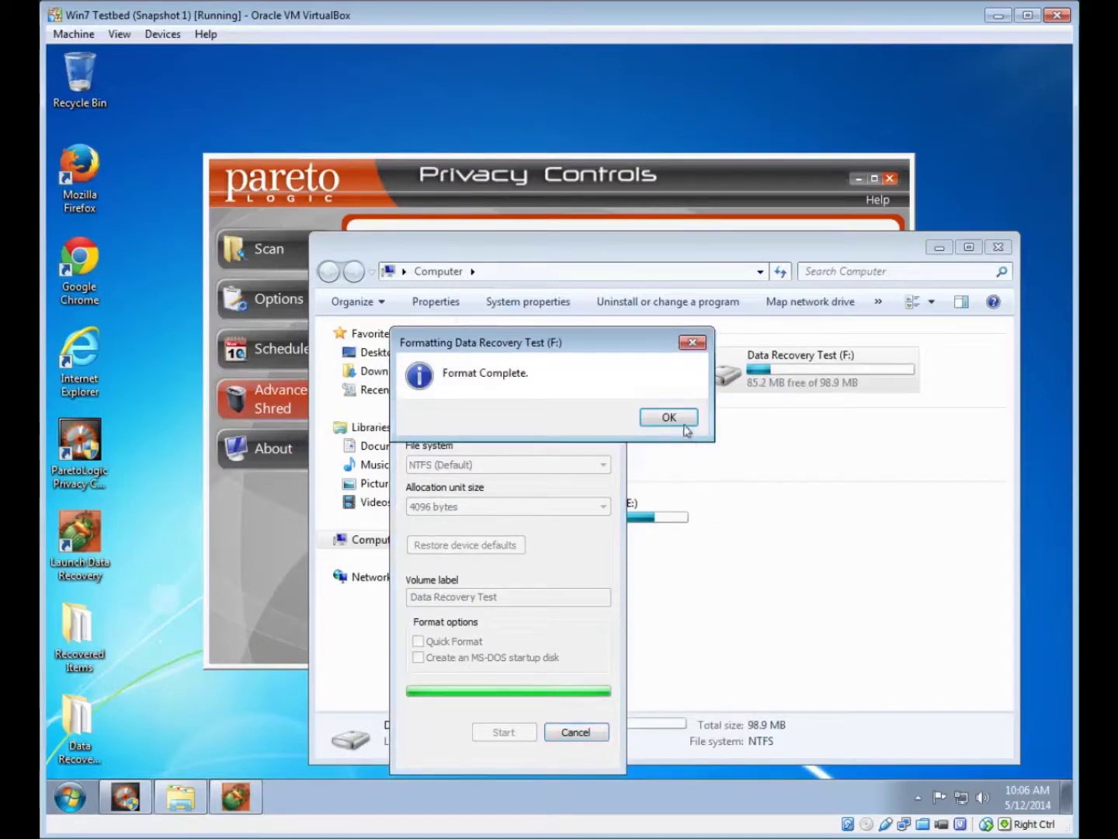
click(683, 422)
key(Return)
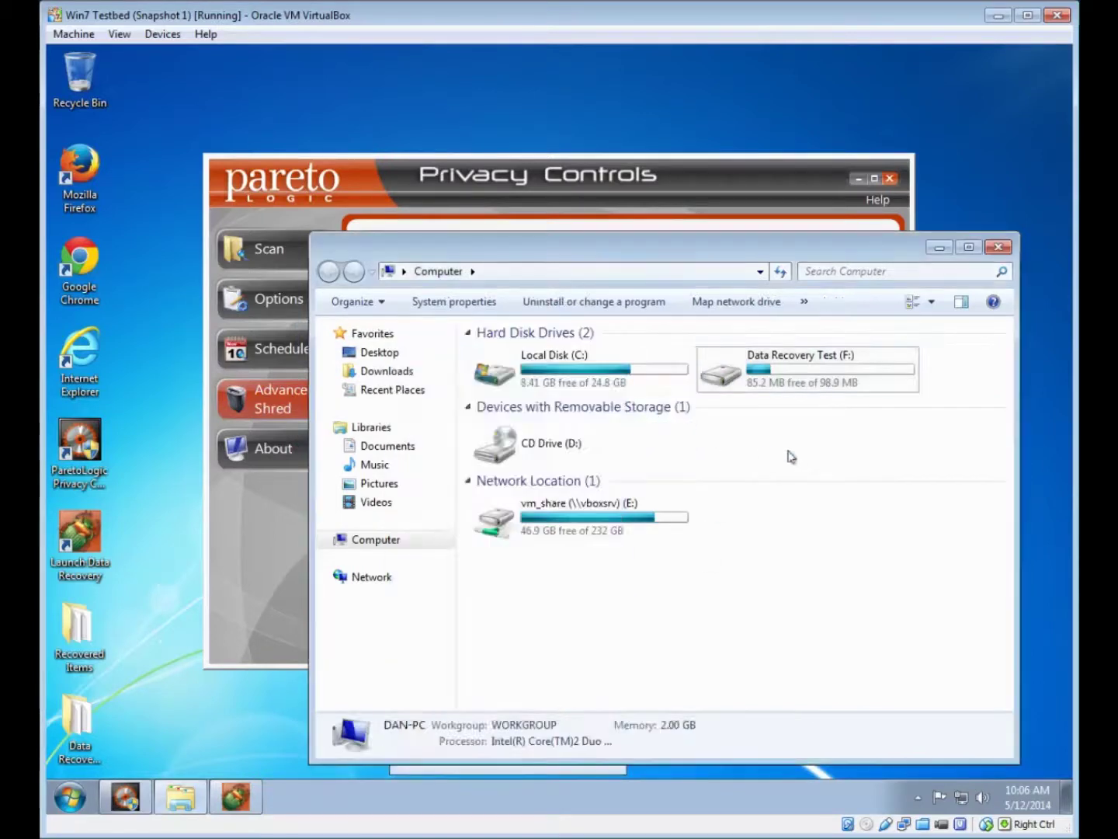
click(577, 772)
click(608, 378)
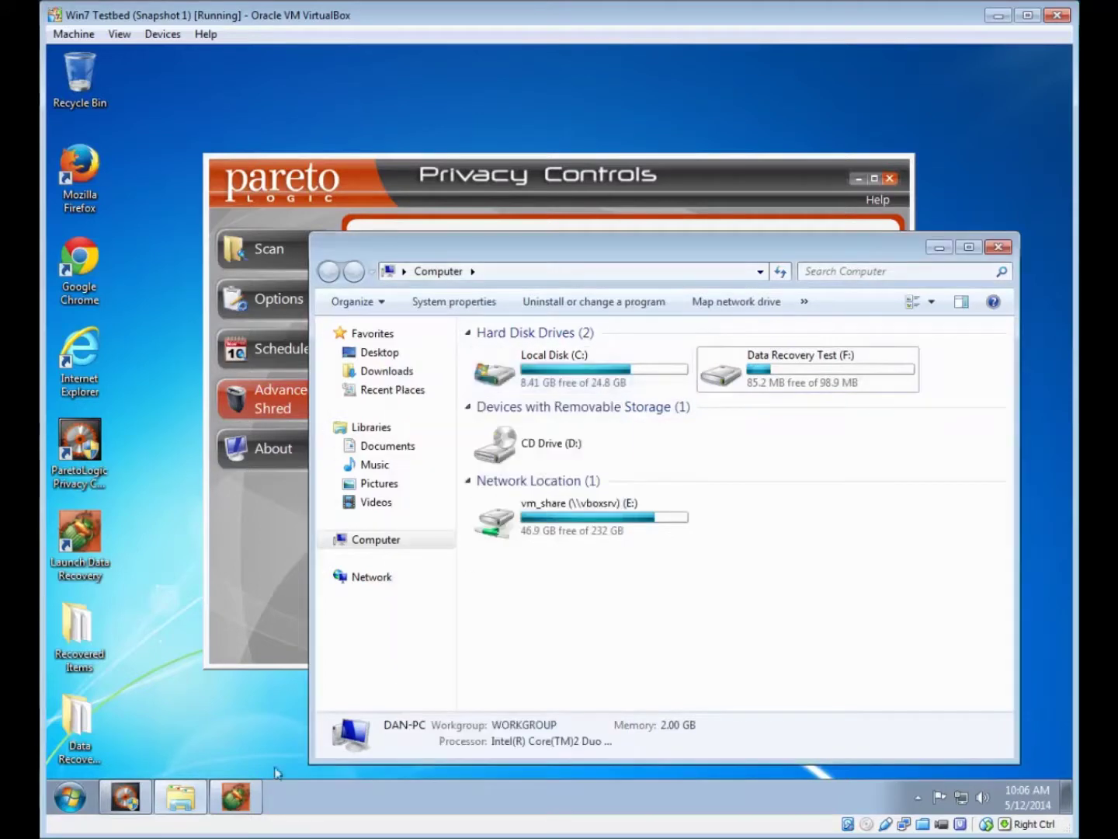
Run another advanced scan in Data Recovery Pro to check for recoverable files after the format, and close the program
click(235, 796)
click(123, 201)
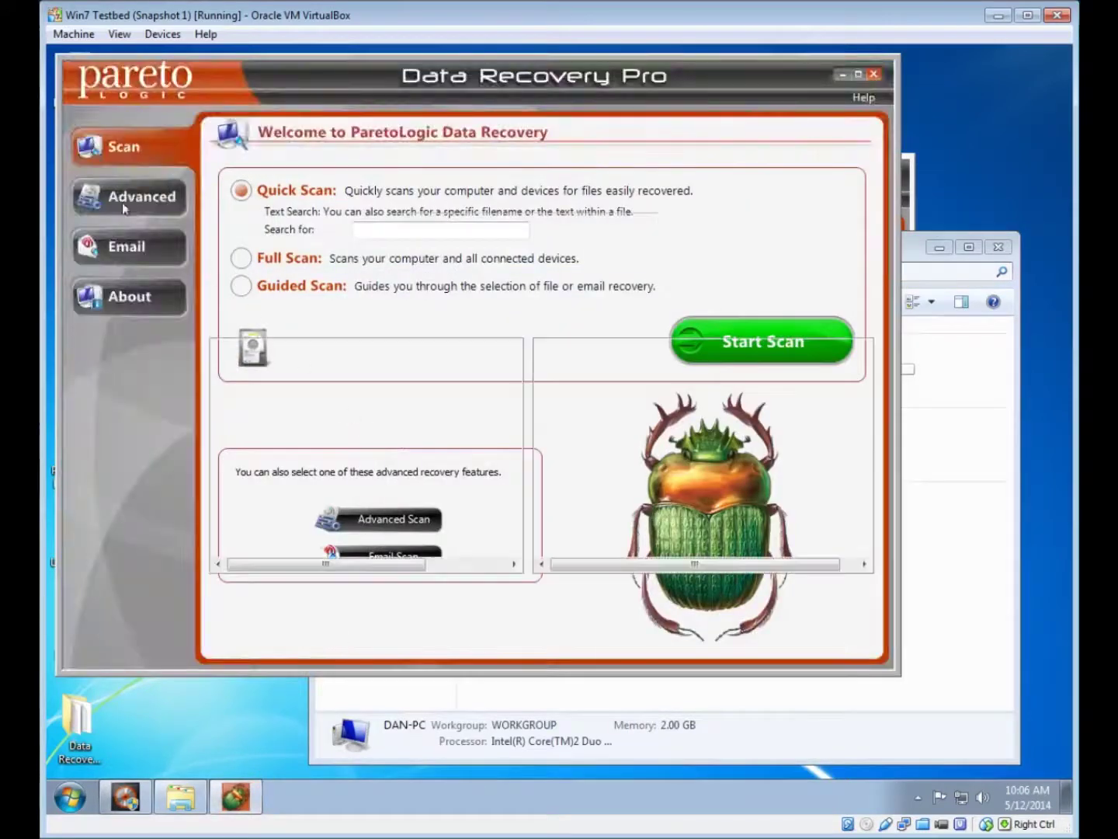
click(771, 626)
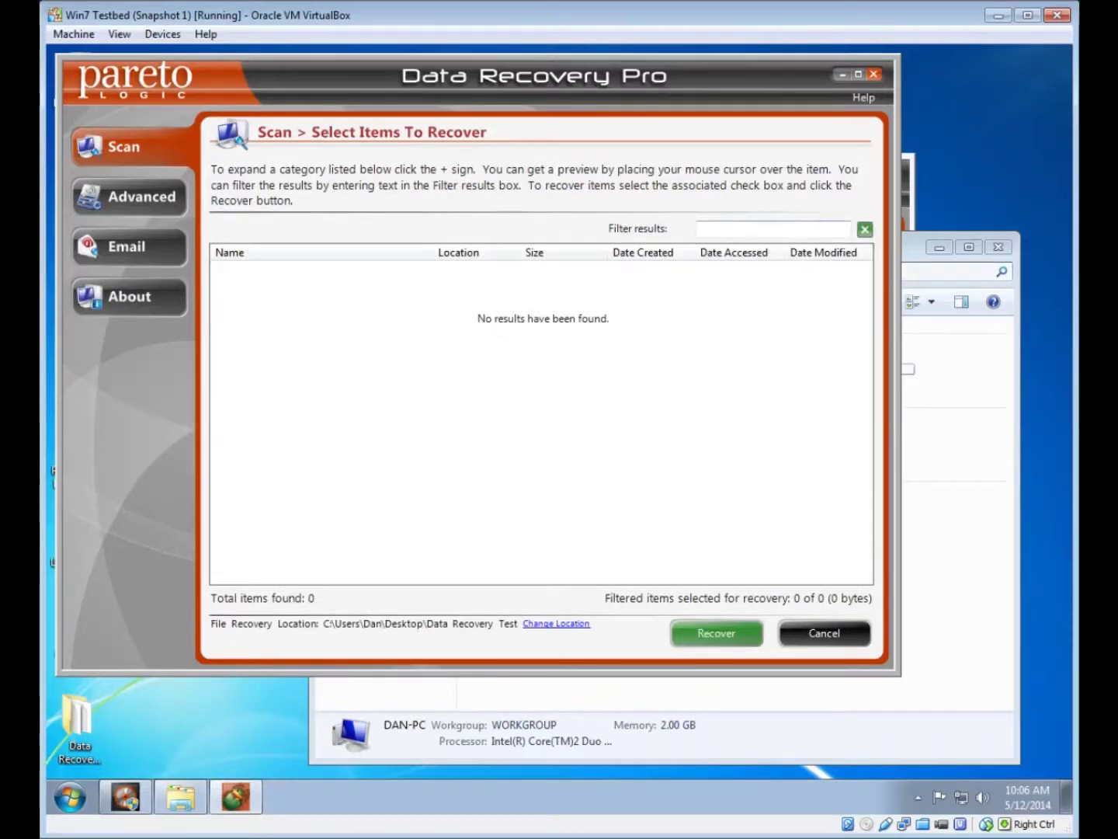
click(876, 78)
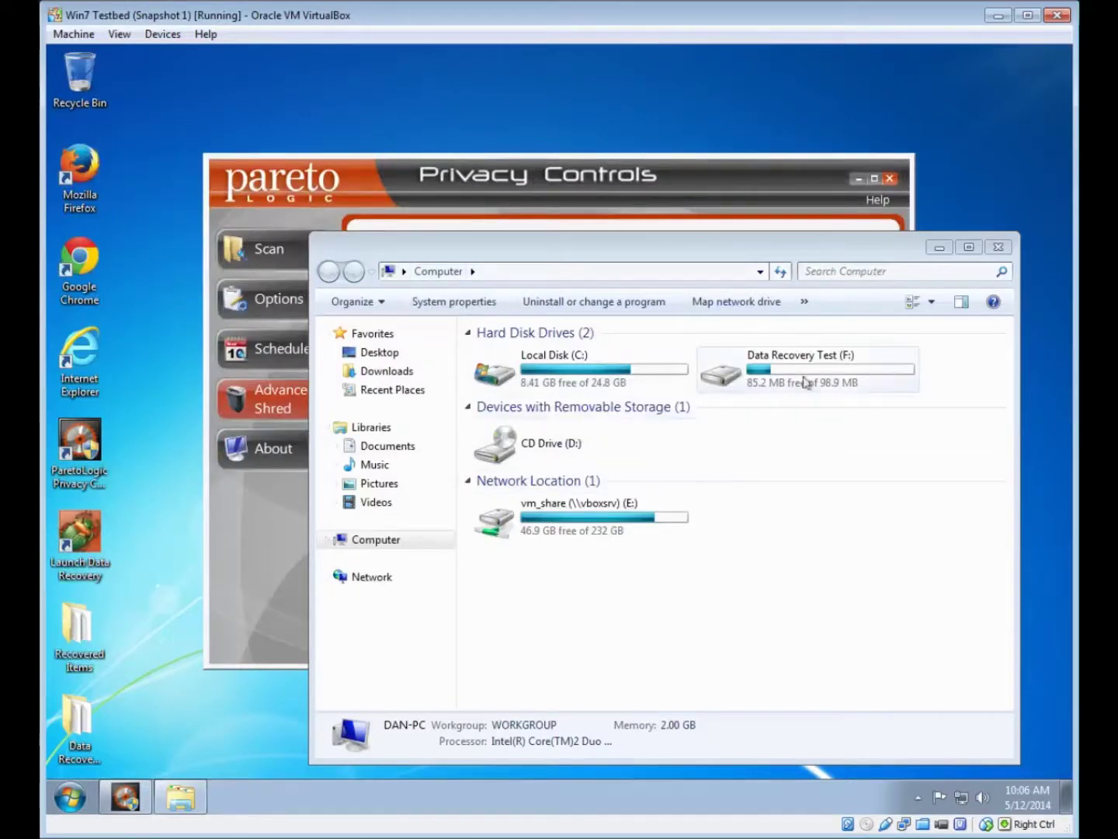
Copy the shred file text document from the Documents library to the Data Recovery Test (F:) drive
click(60, 798)
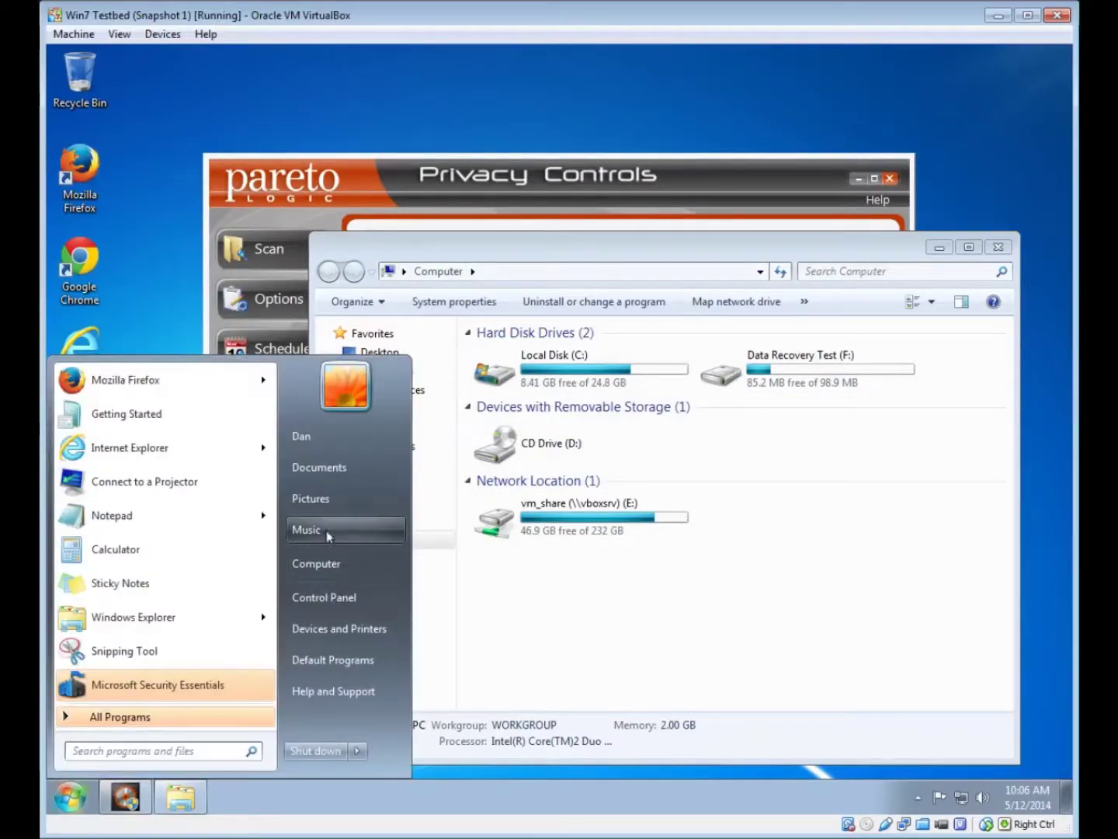
click(342, 469)
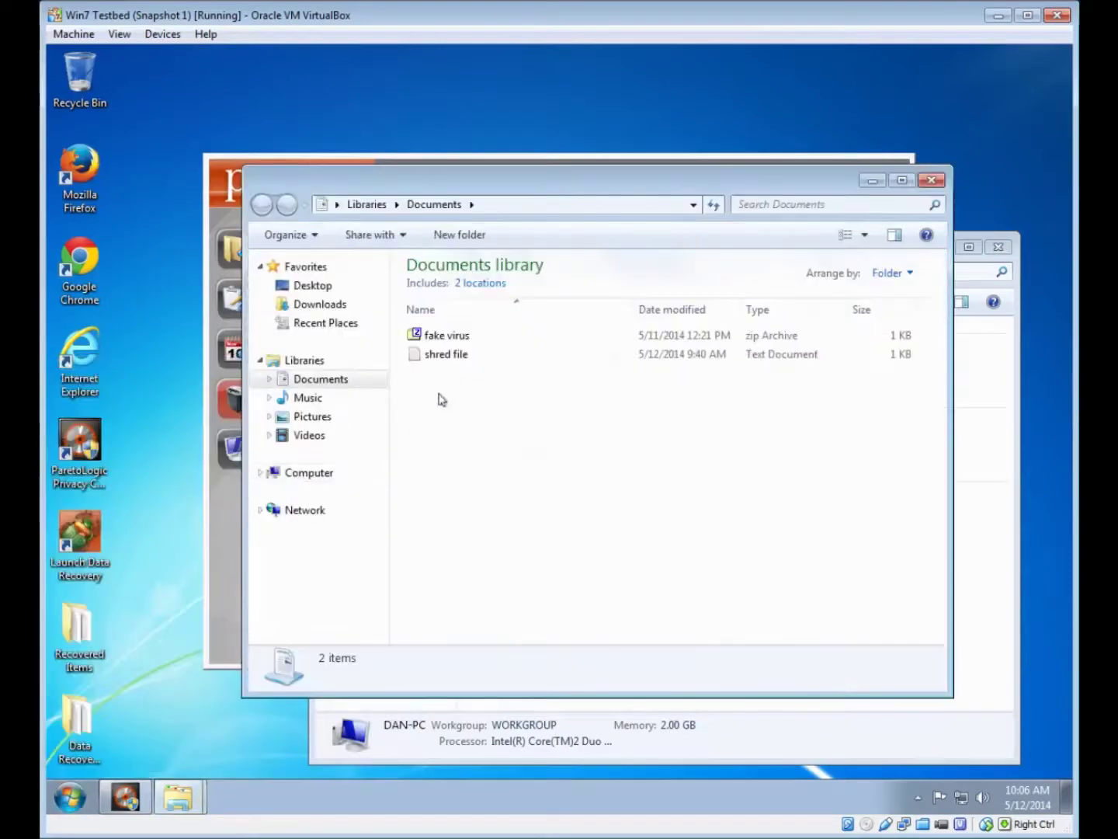
click(446, 354)
right_click(440, 356)
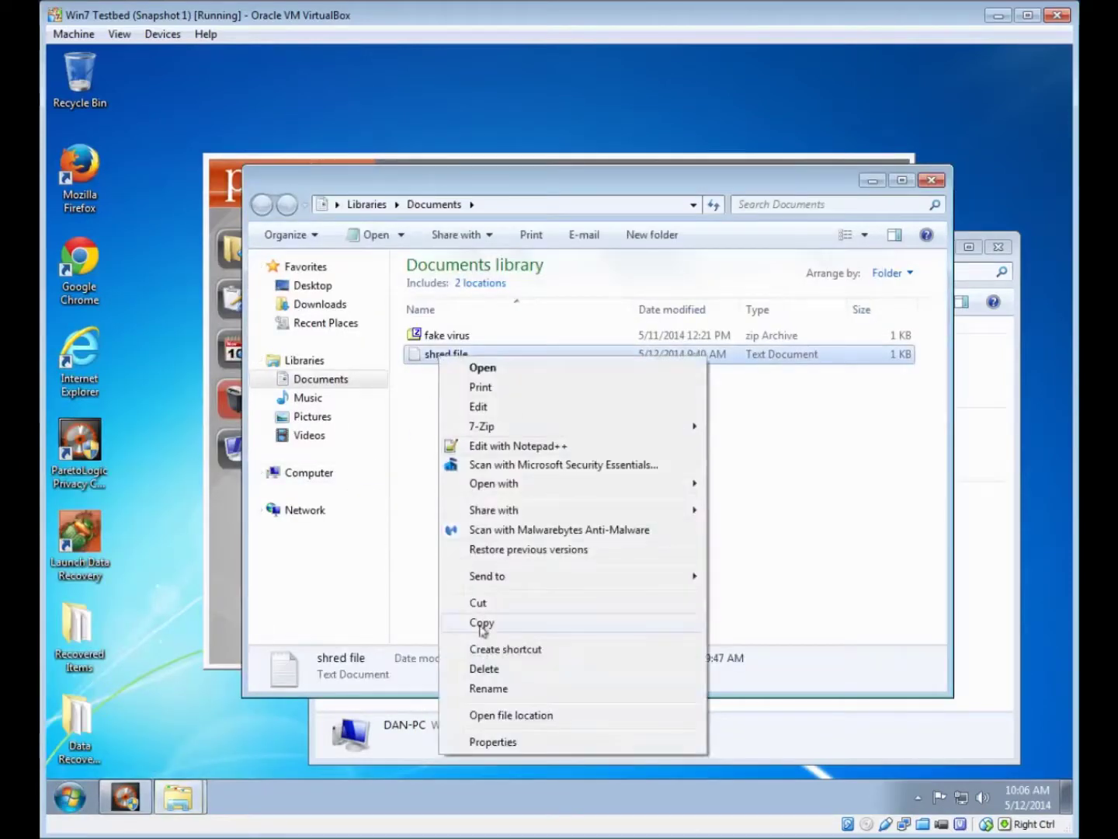
click(482, 623)
click(931, 181)
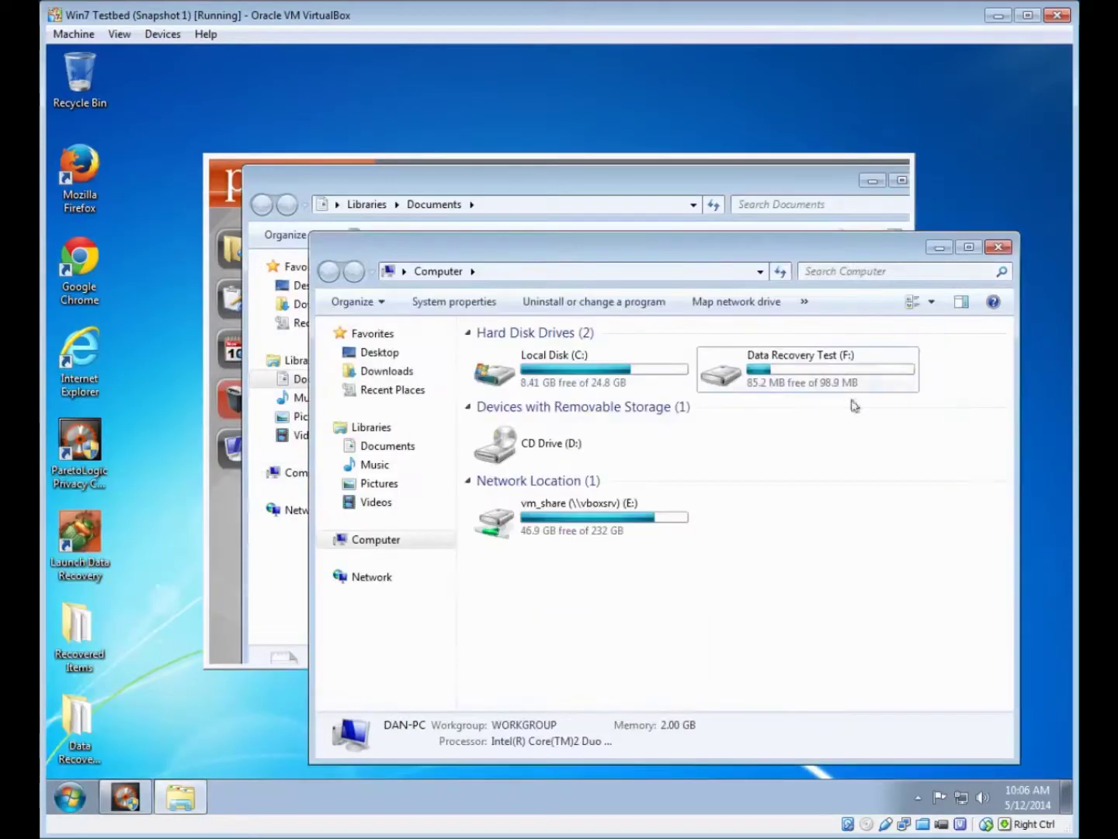
double_click(824, 381)
right_click(605, 468)
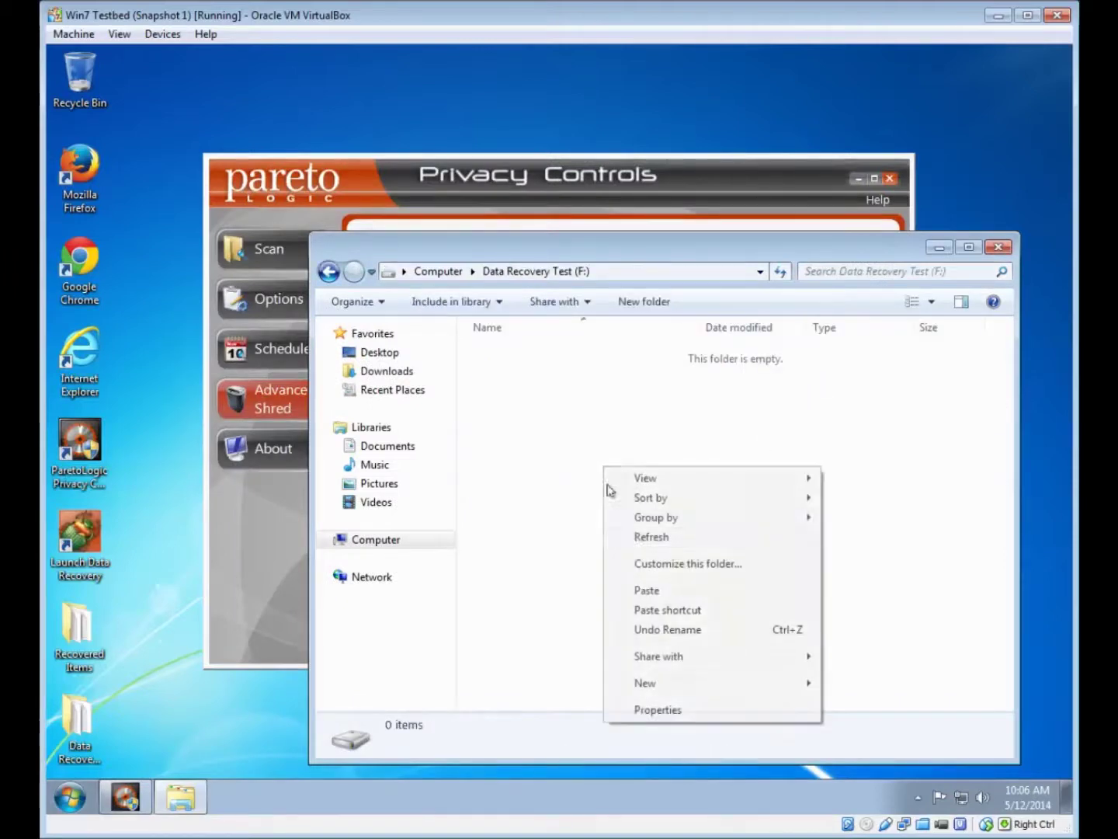
click(647, 590)
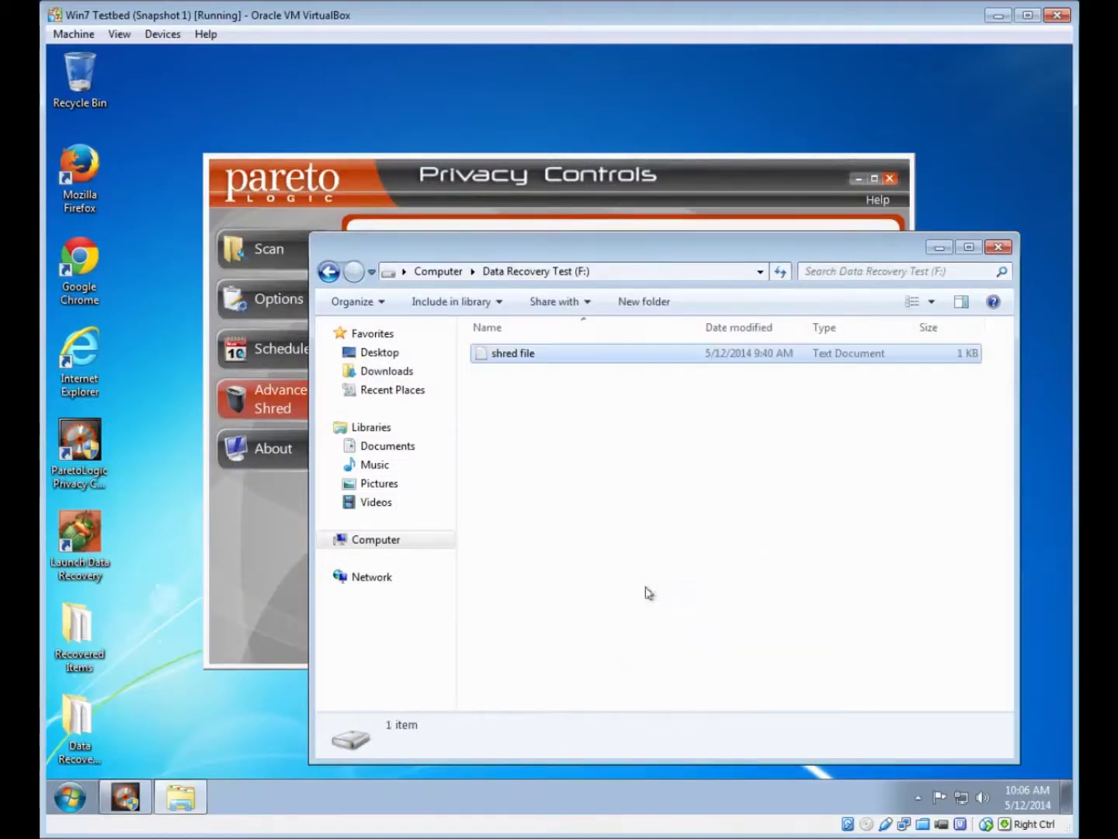
Open the shred file copy on the F: drive, examine its text and close it
double_click(528, 353)
drag(362, 618, 275, 611)
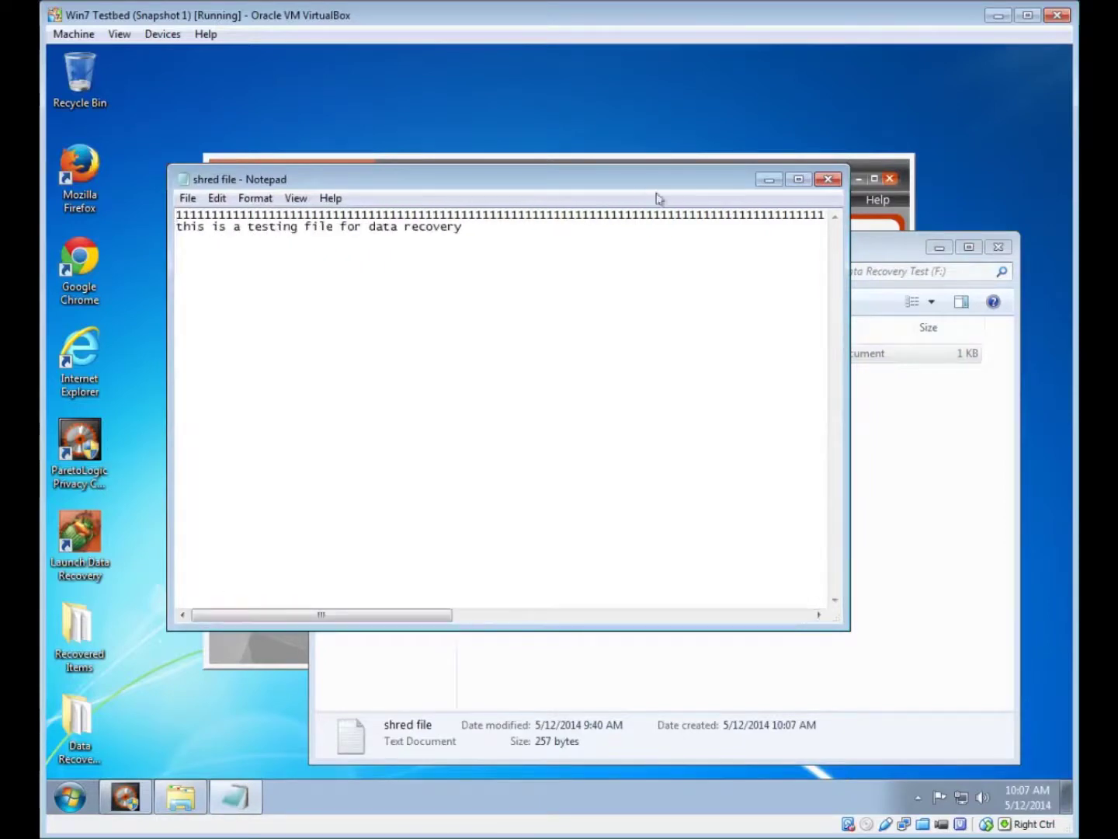
click(829, 179)
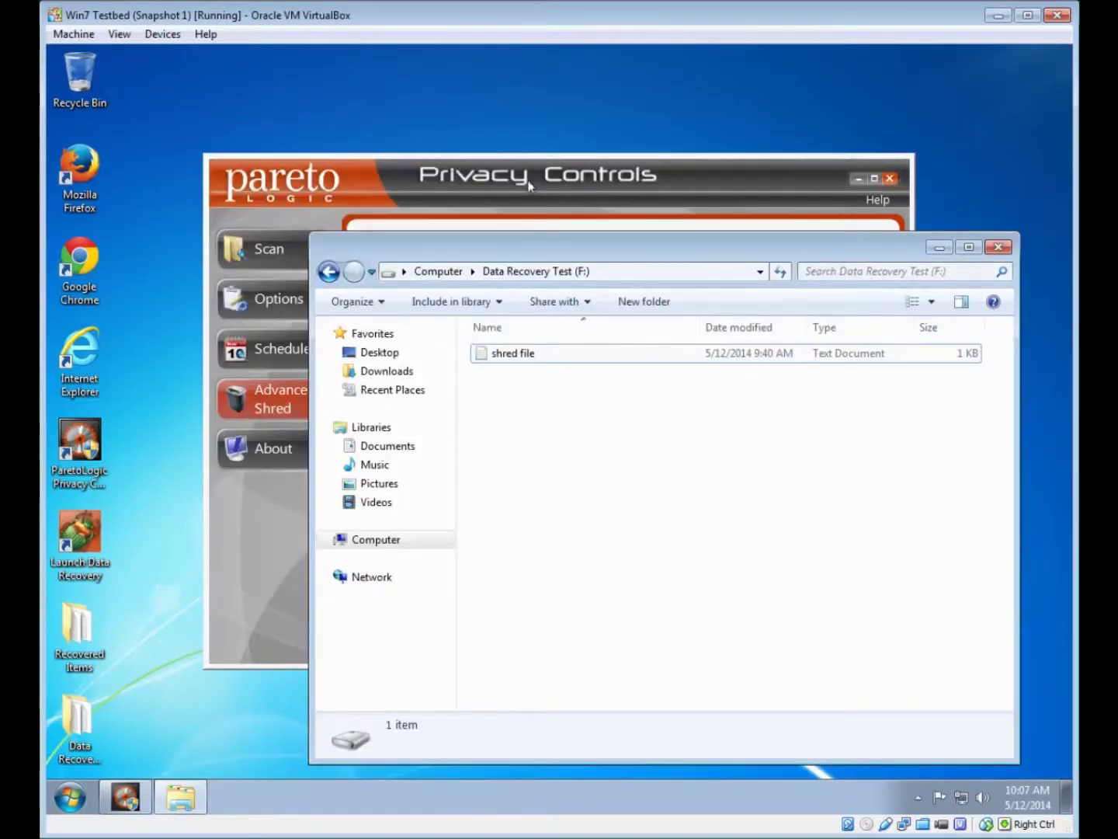
Add F:\shred file.txt to the Advanced Shred list in Privacy Controls and permanently shred it at the Quick (1 overwrite pass) level
click(529, 185)
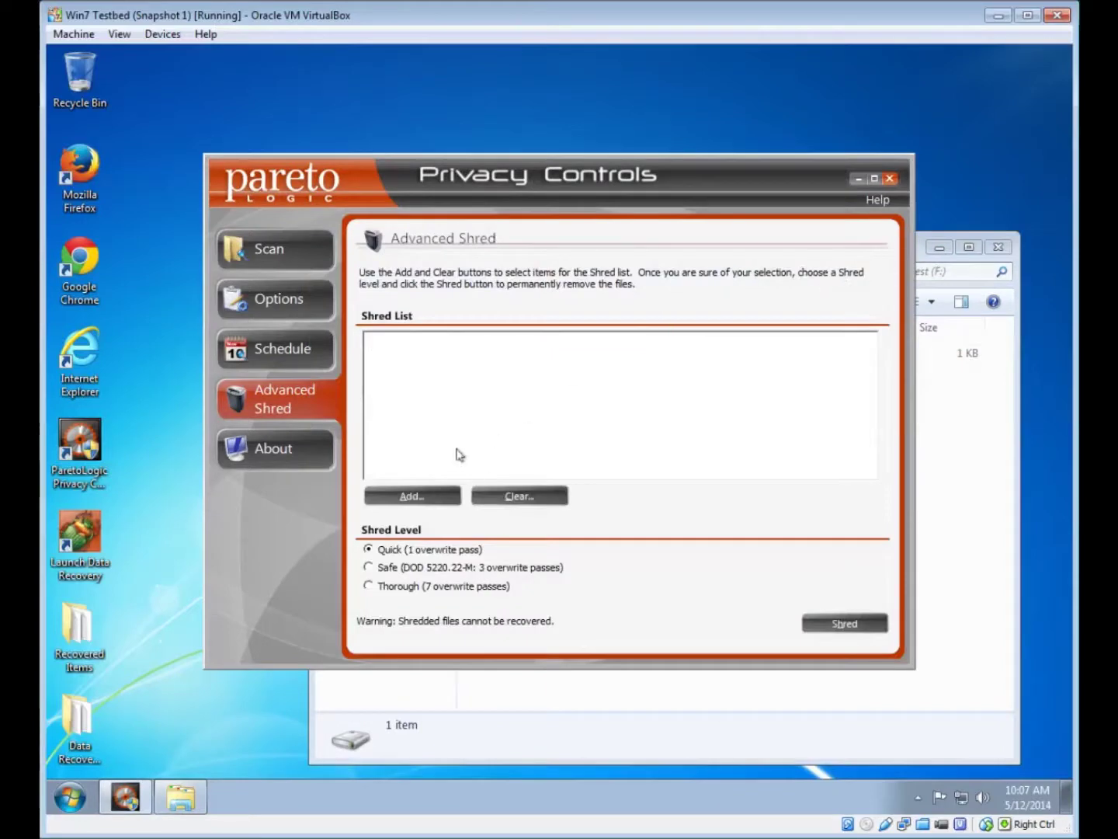
click(423, 502)
click(429, 519)
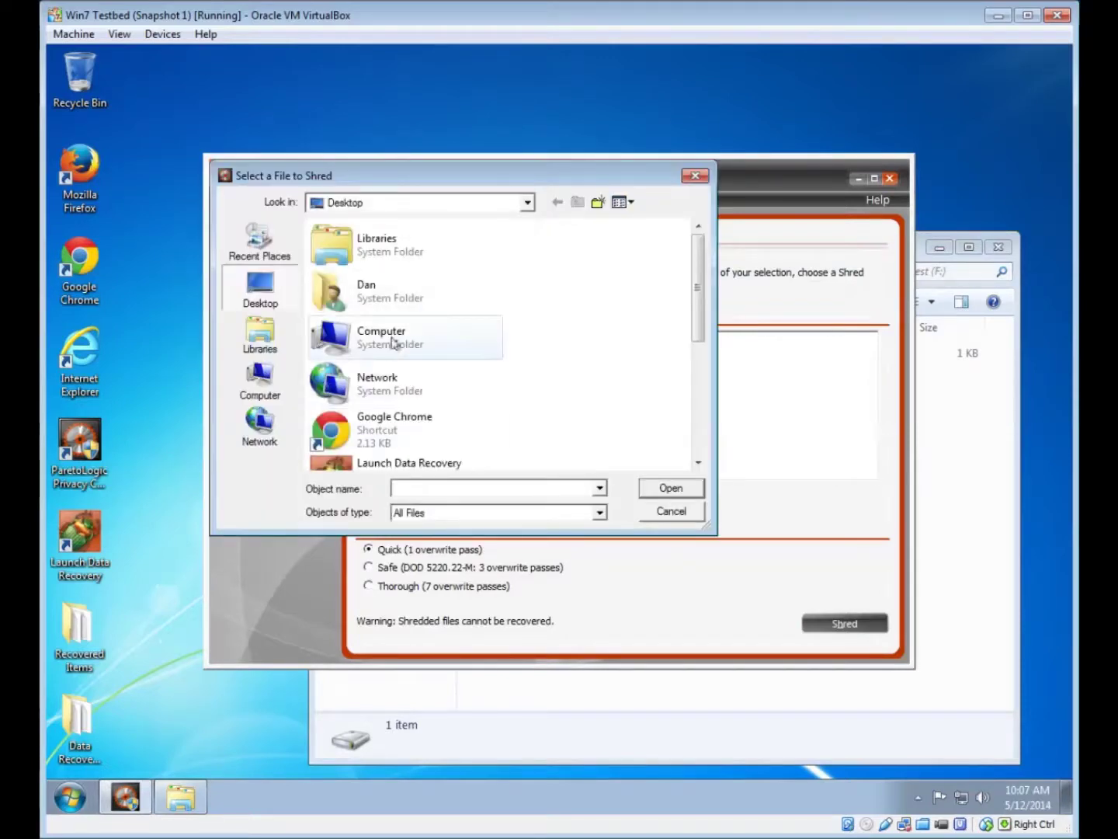
click(260, 379)
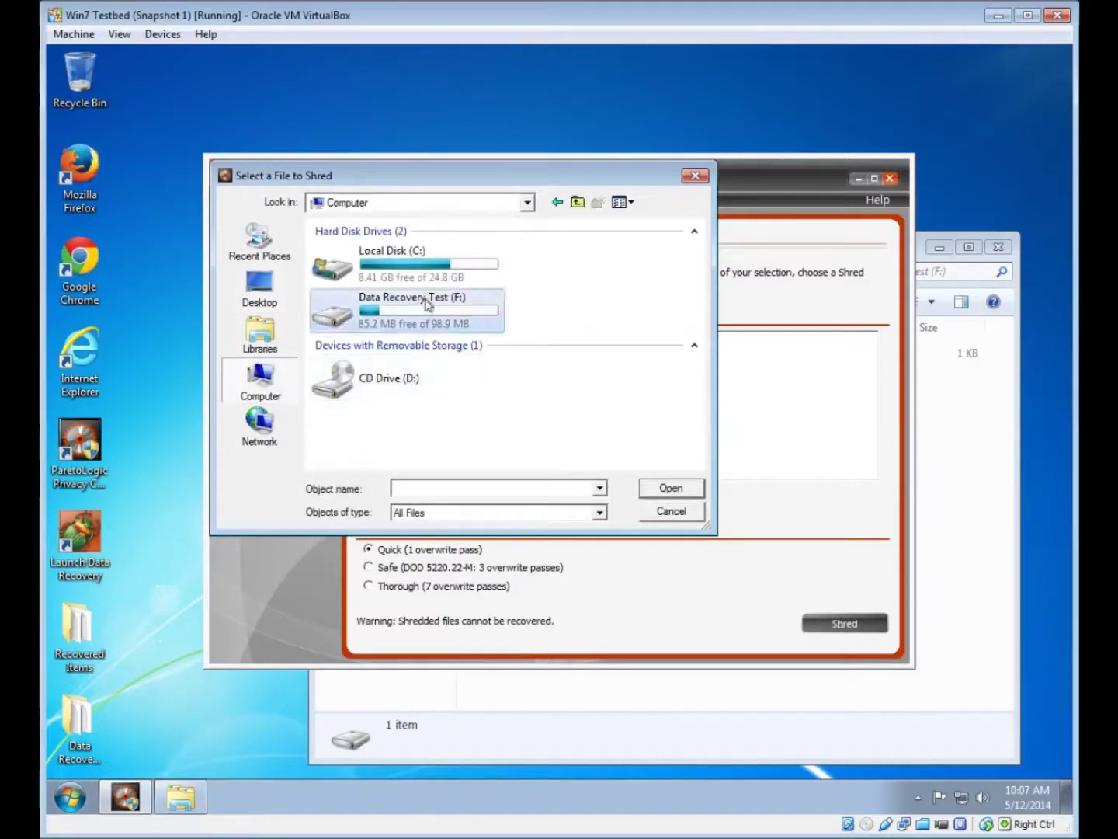
double_click(426, 300)
click(387, 249)
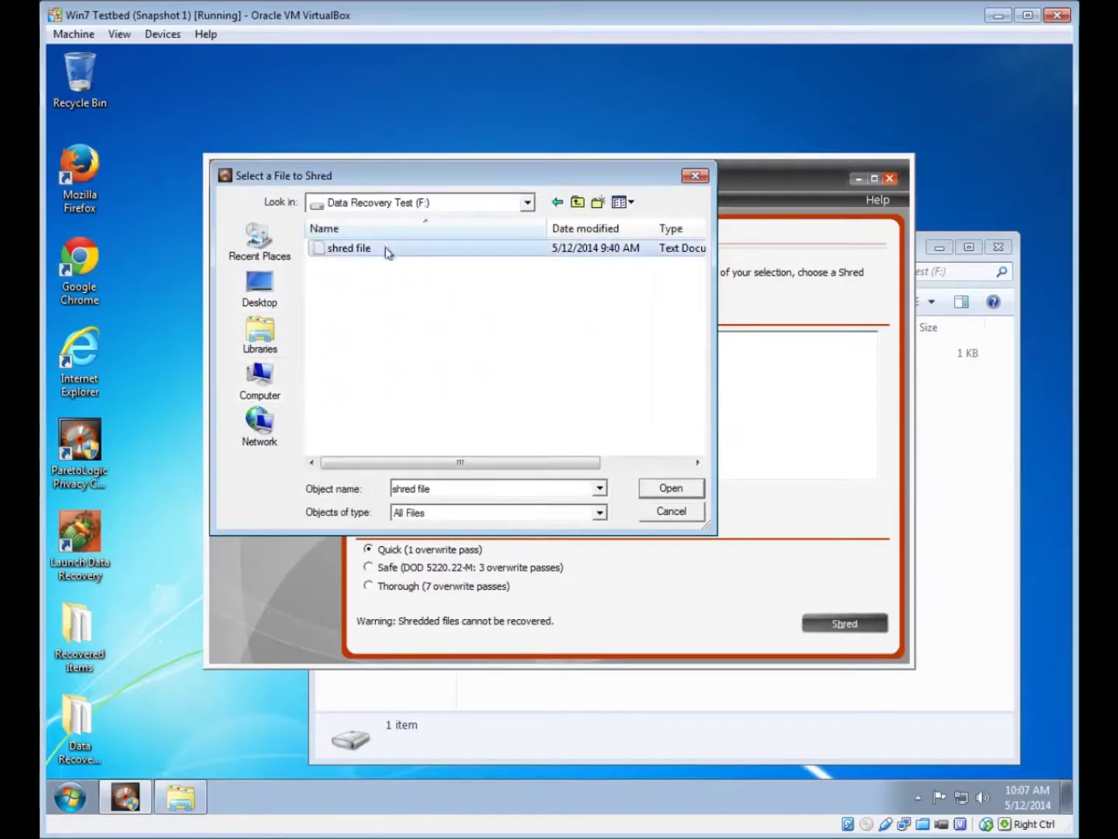
click(689, 493)
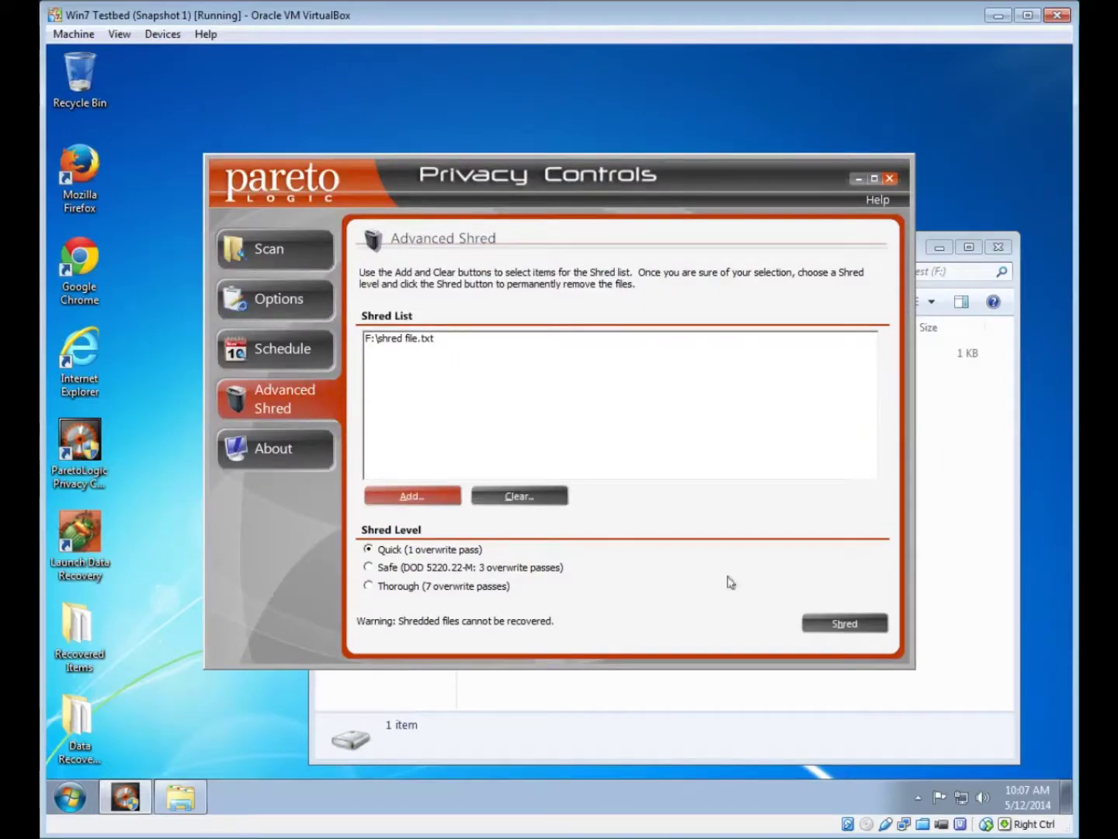
click(854, 626)
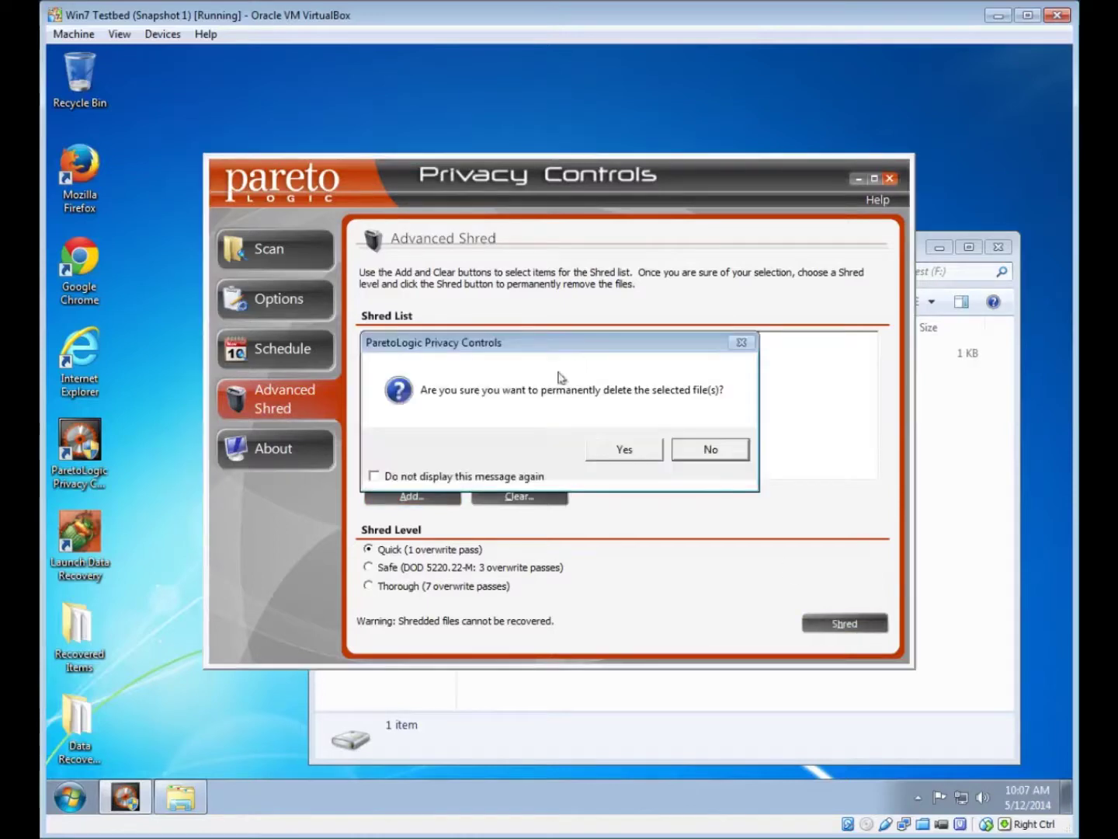
click(625, 451)
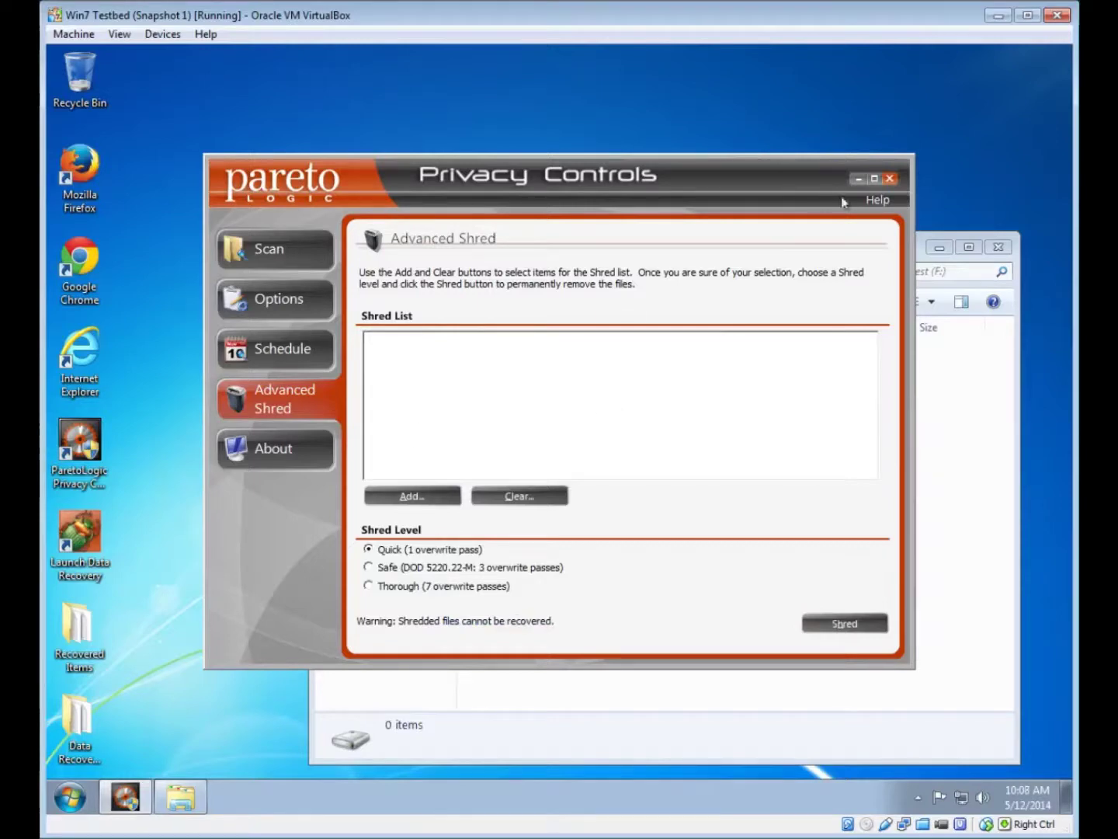
Close Privacy Controls, check the Recycle Bin for the shredded file and close the bin
click(892, 180)
double_click(80, 76)
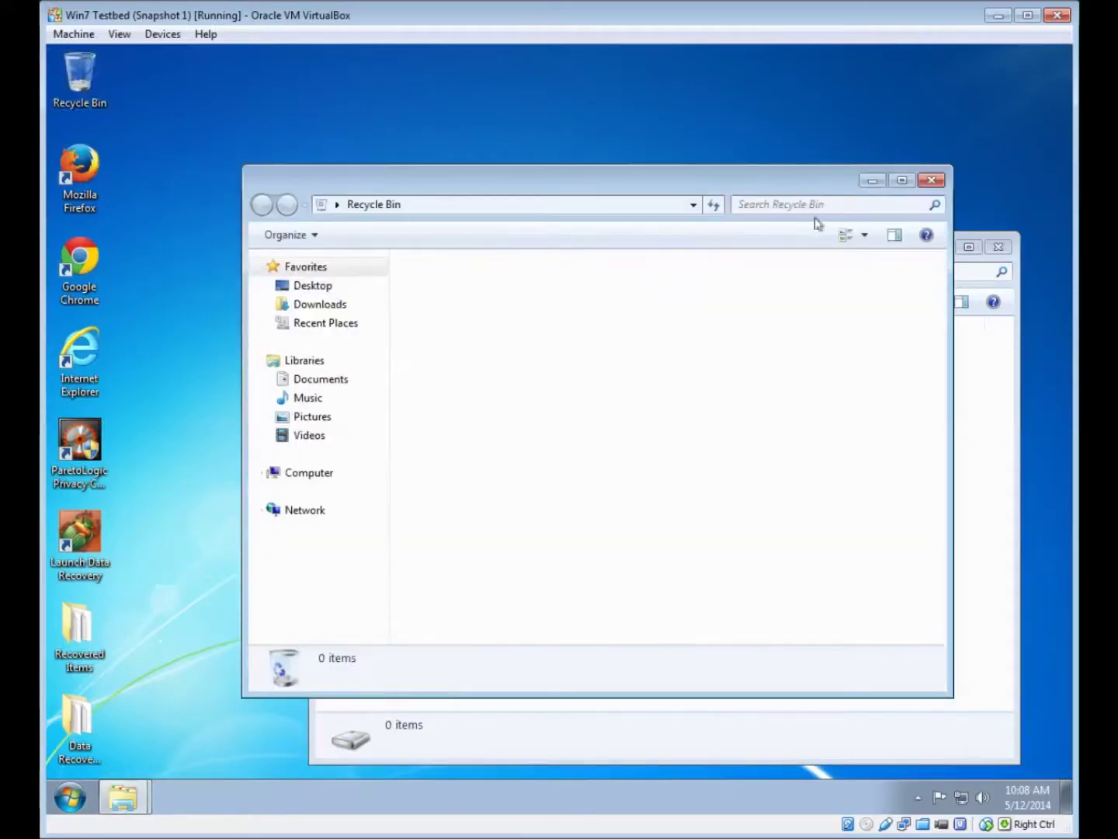
click(932, 180)
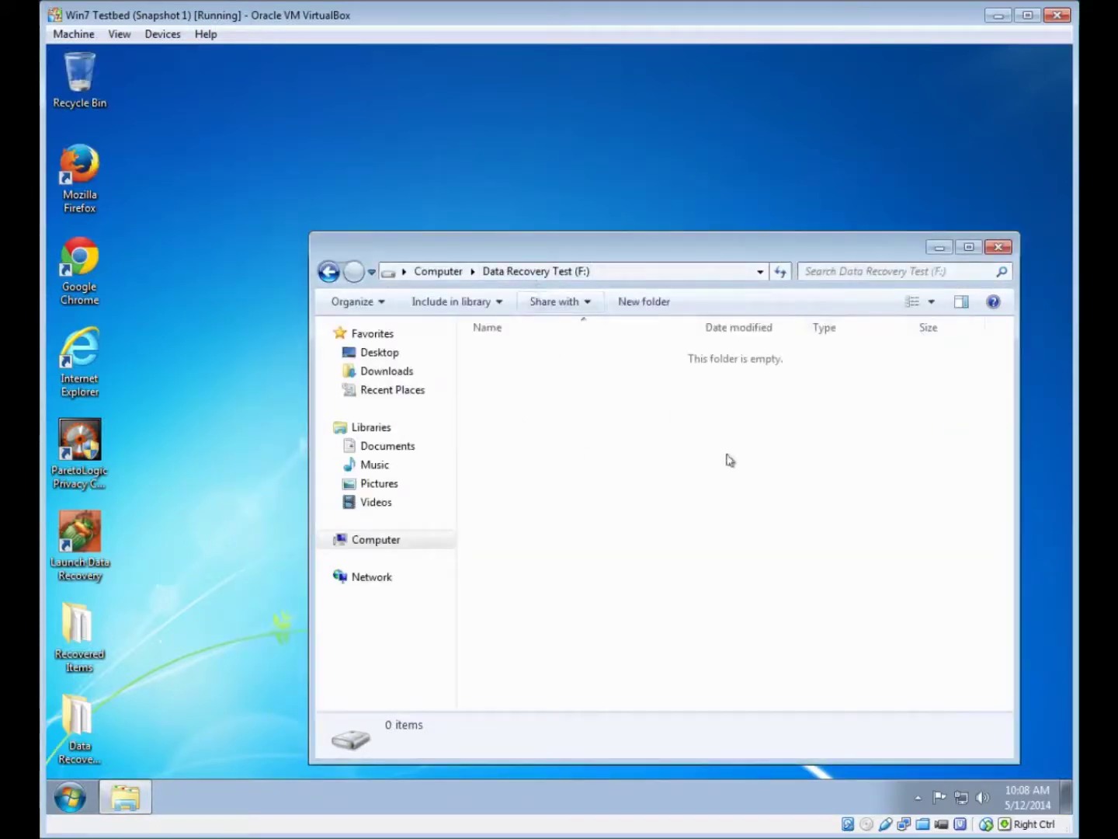
Launch Data Recovery Pro from the desktop, allow it to make changes and dismiss the ParetoLogic Online Community sign-up
double_click(106, 519)
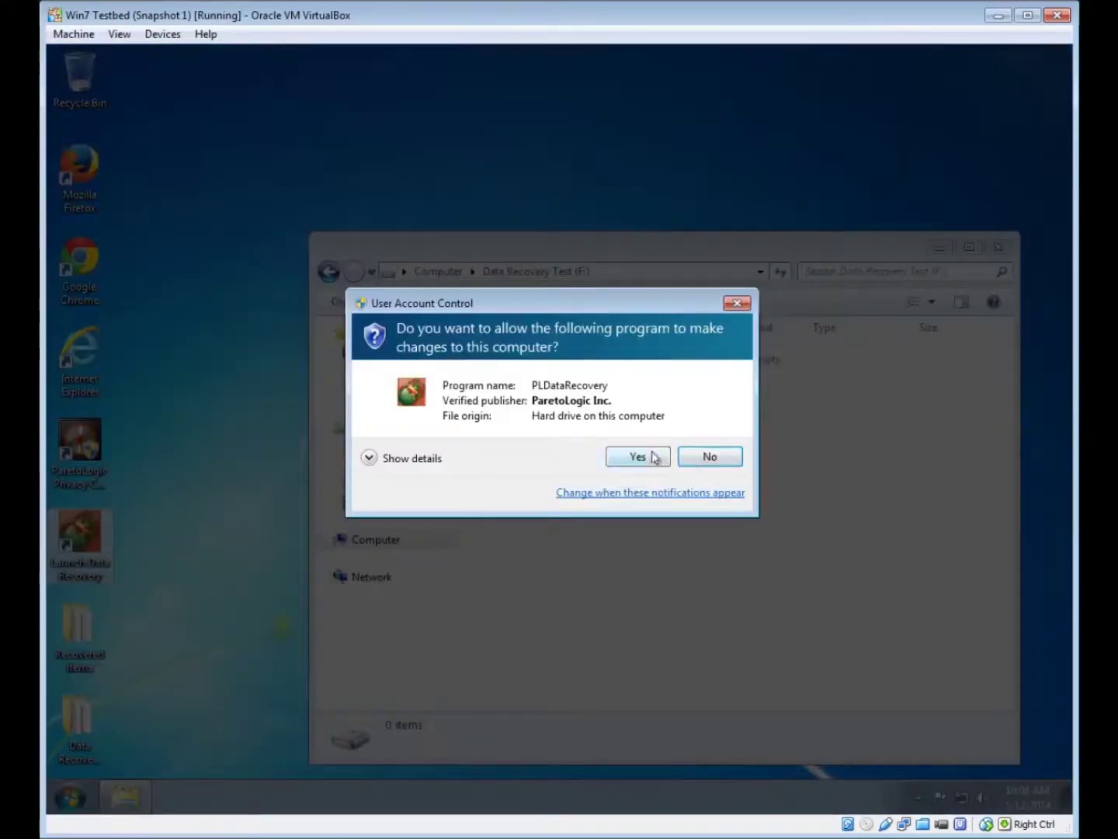
click(655, 458)
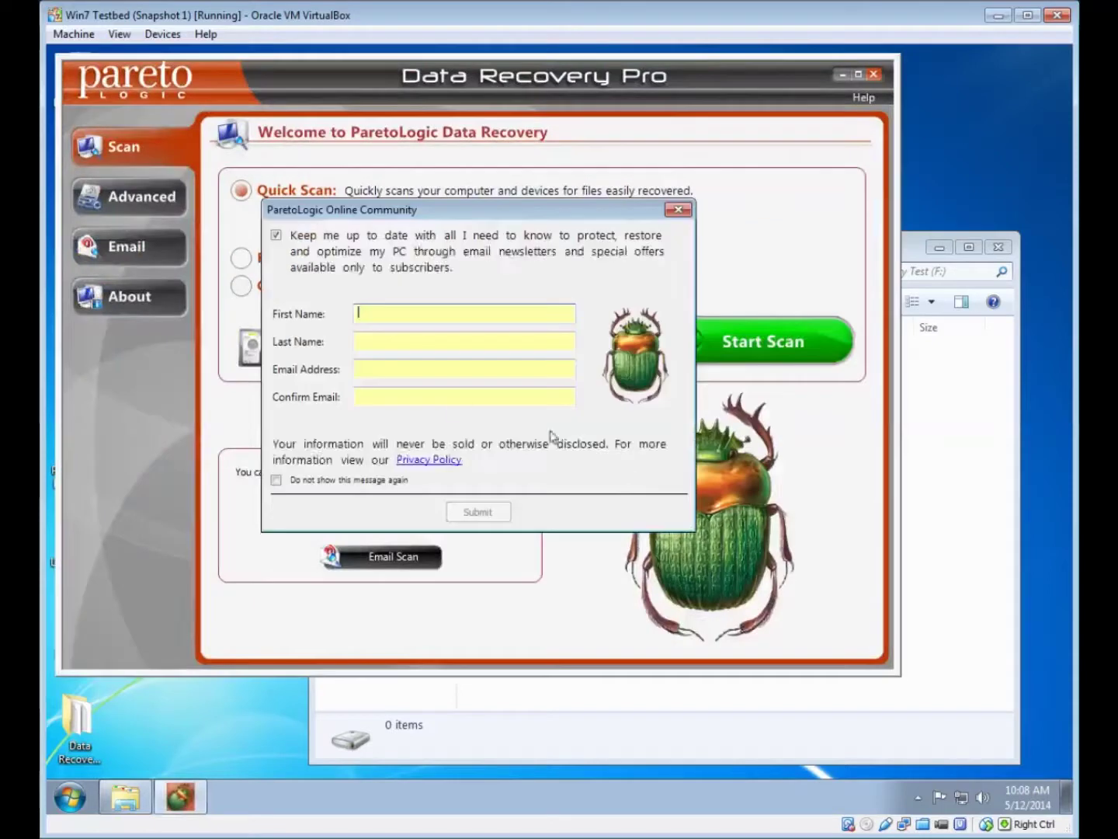
click(677, 211)
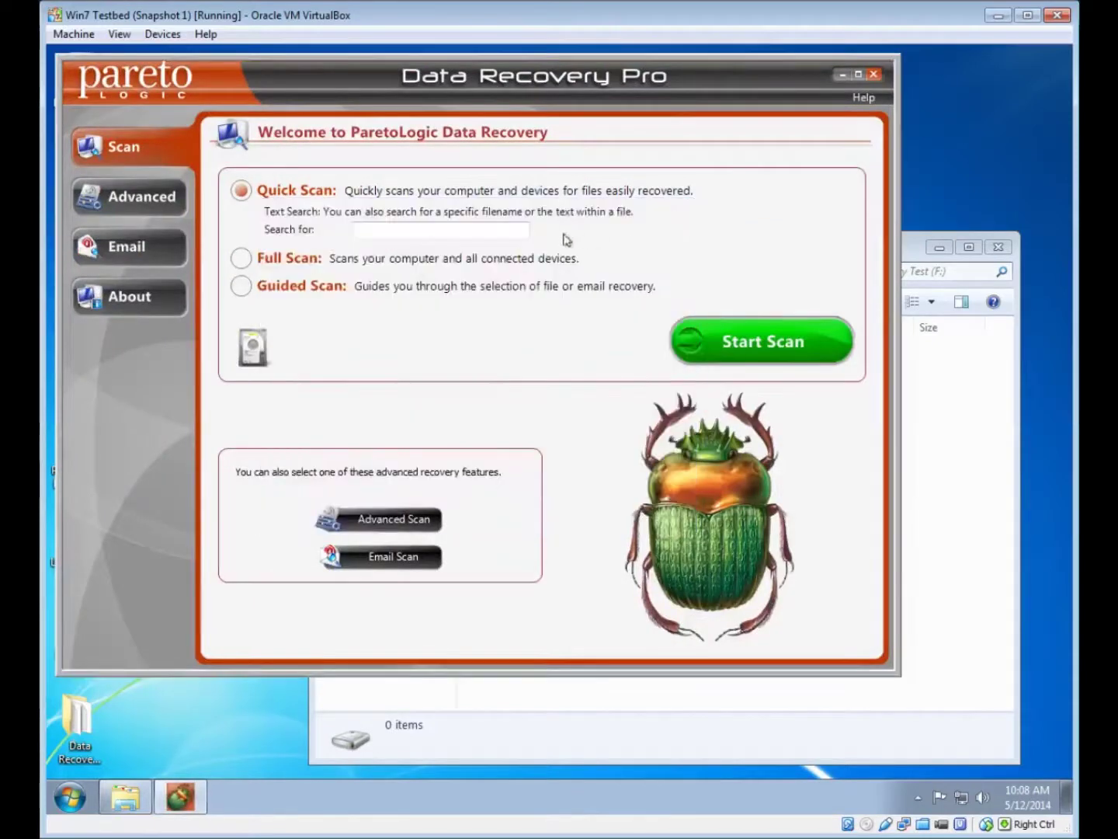
Run an advanced scan for recoverable files on only the Data Recovery Test volume, excluding Local Disk (C:)
click(166, 200)
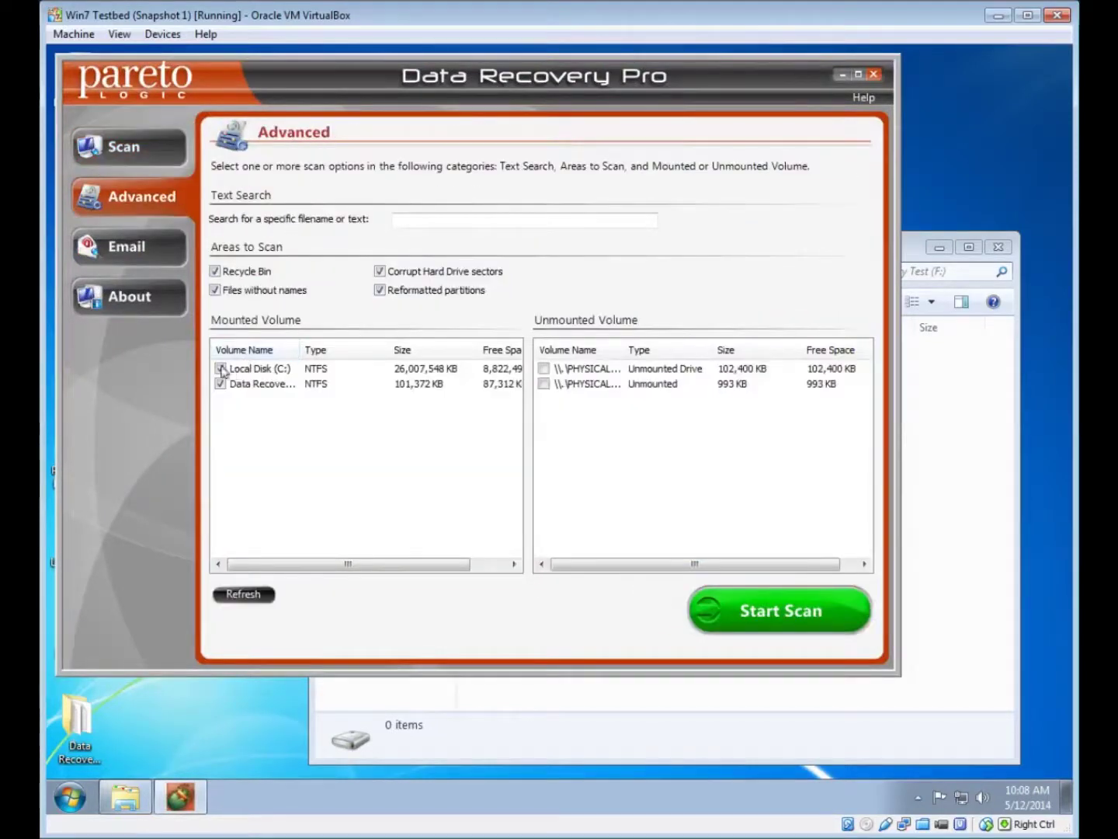
click(221, 368)
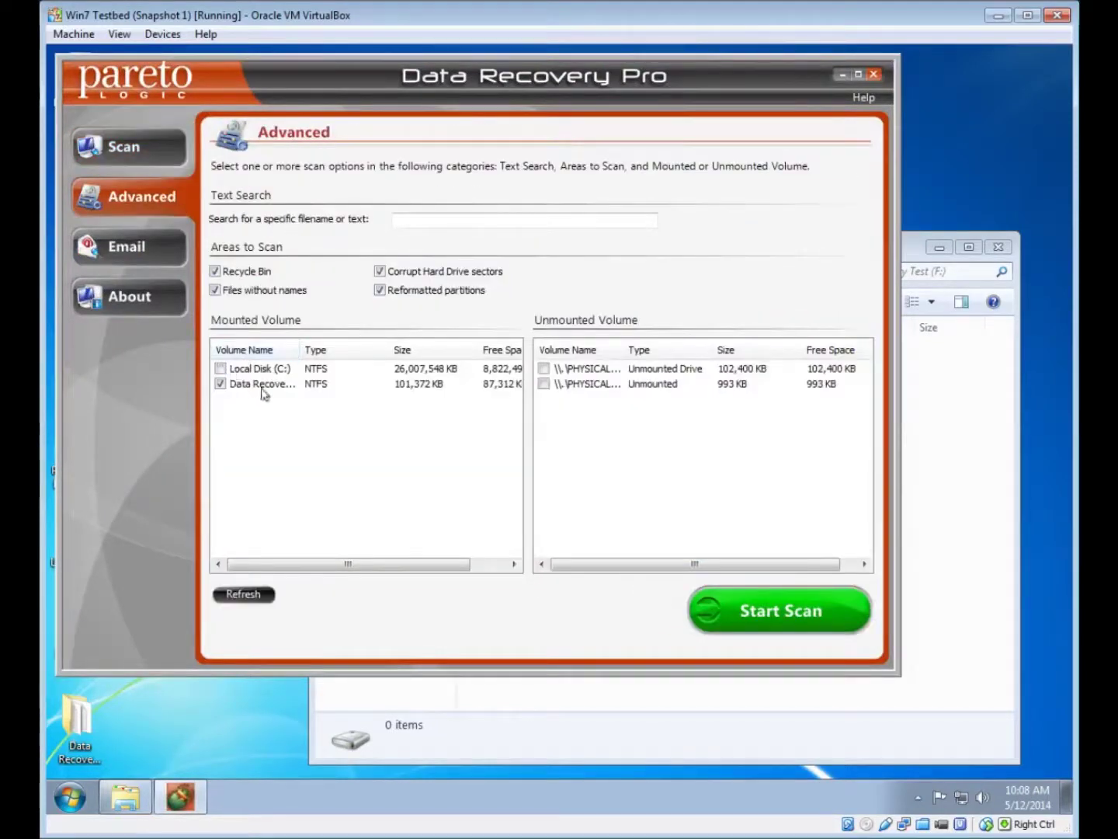
click(751, 613)
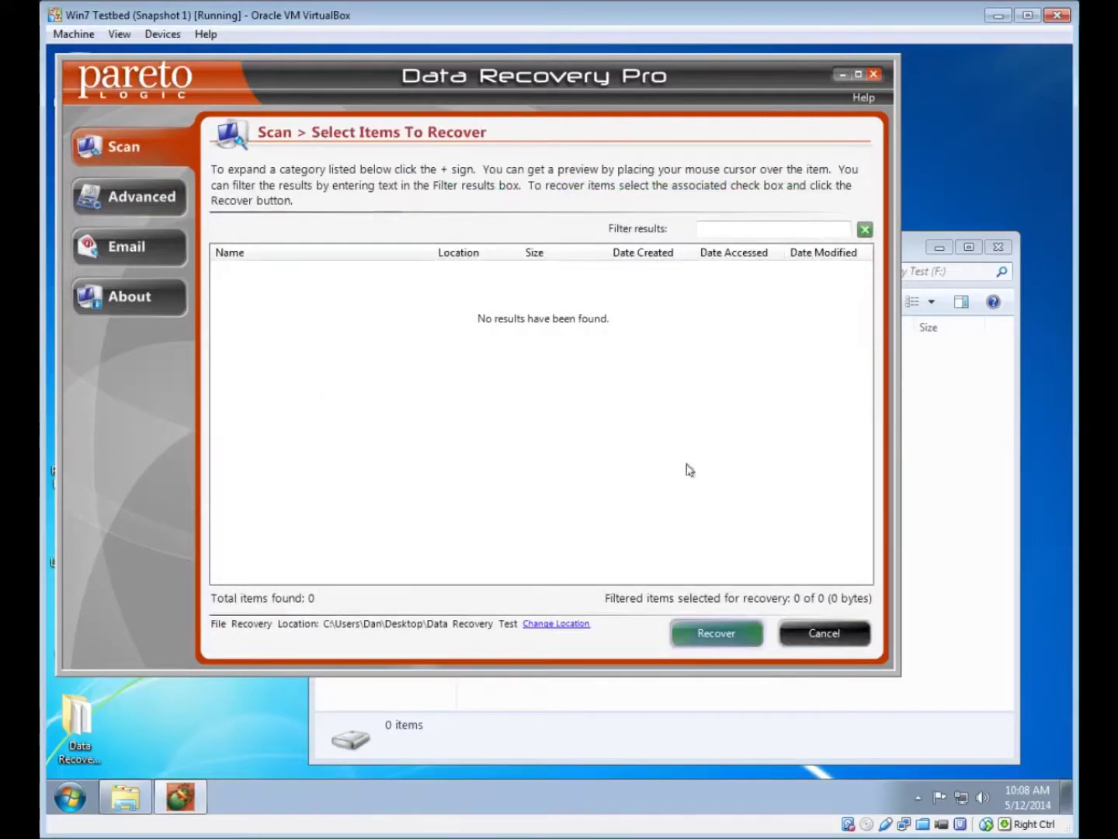
Leave the scan results, exit Data Recovery Pro and close the F: drive's folder window
click(854, 621)
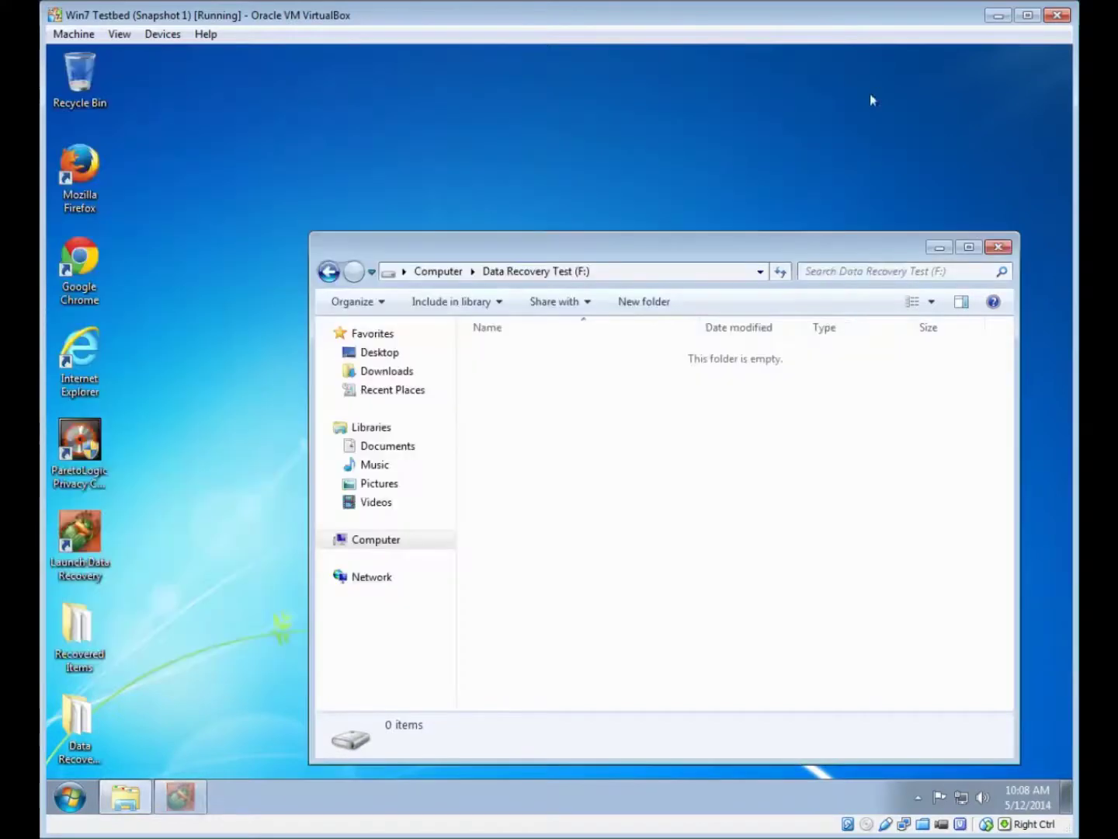
click(875, 74)
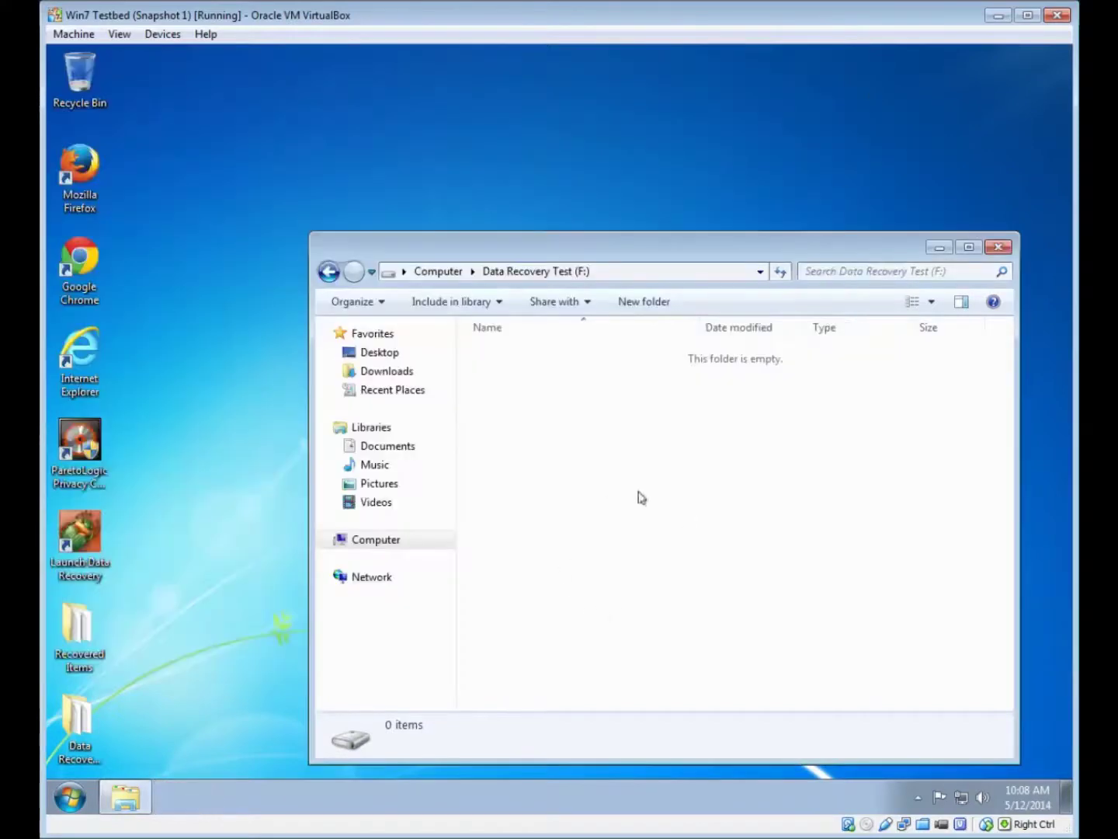
click(999, 247)
Launch ParetoLogic Privacy Controls from the desktop, allow it to make changes and dismiss the Online Safety Community sign-up
double_click(101, 436)
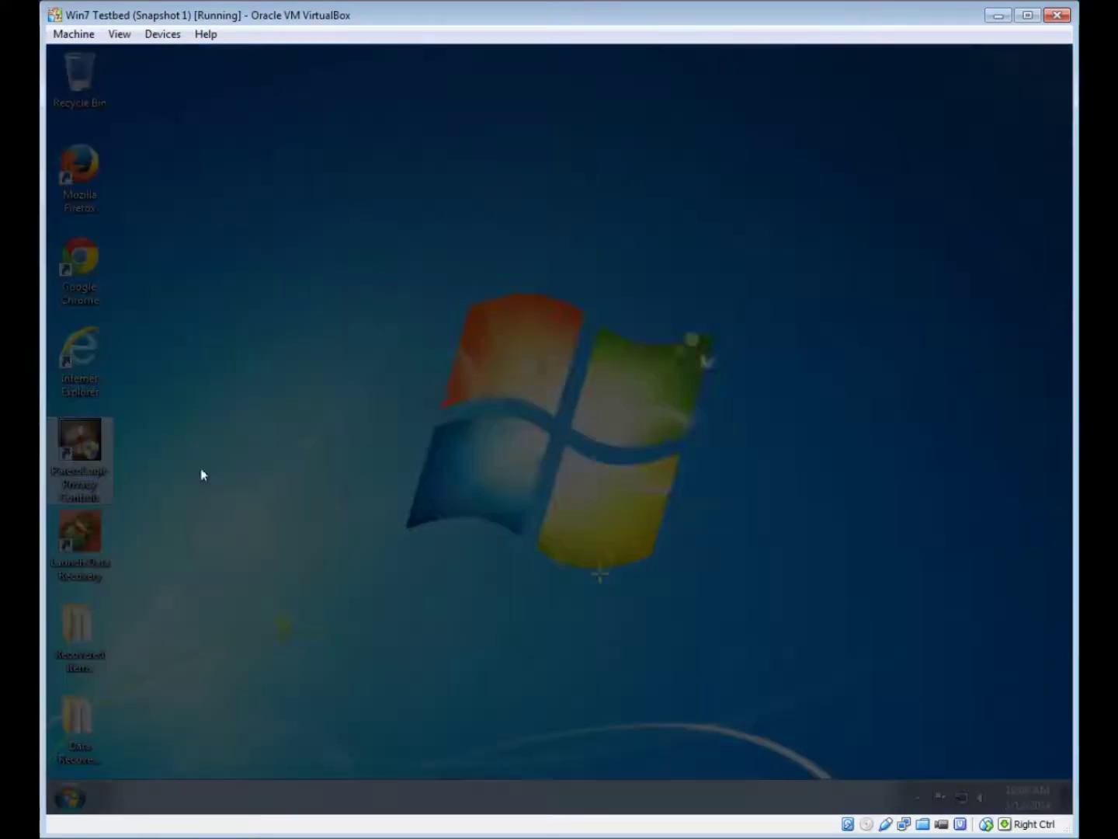
click(634, 457)
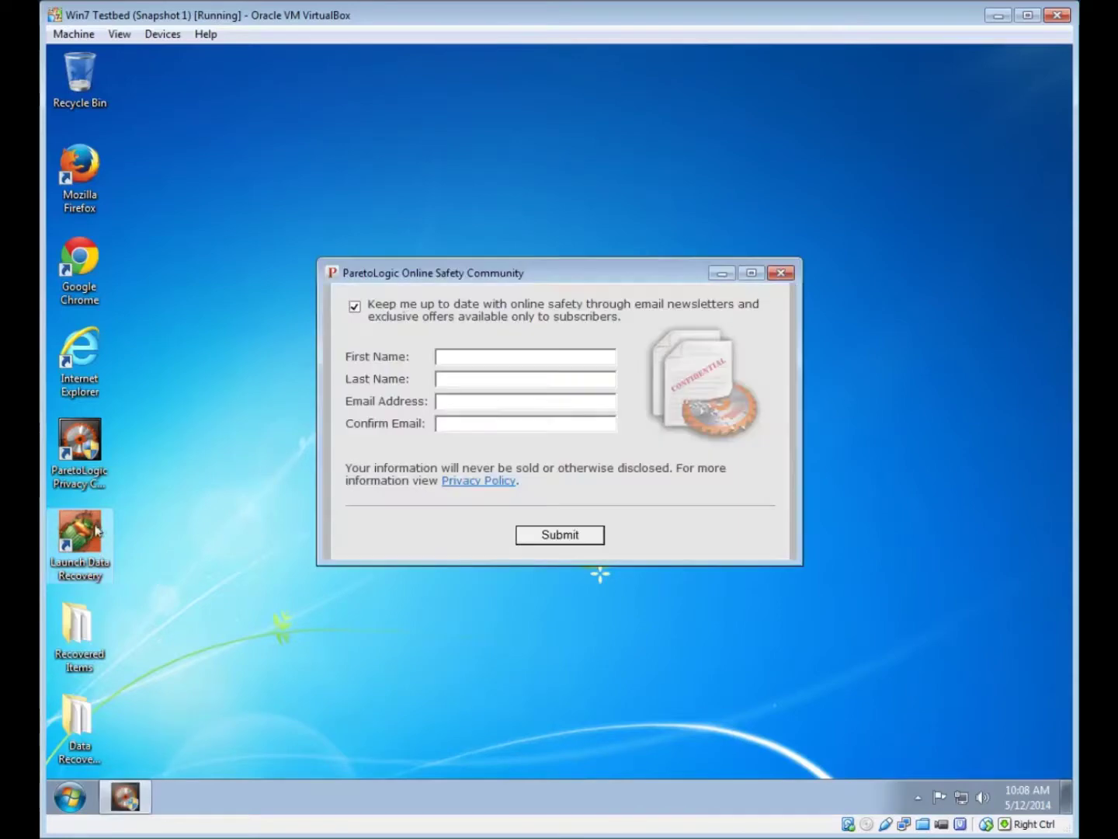
click(781, 273)
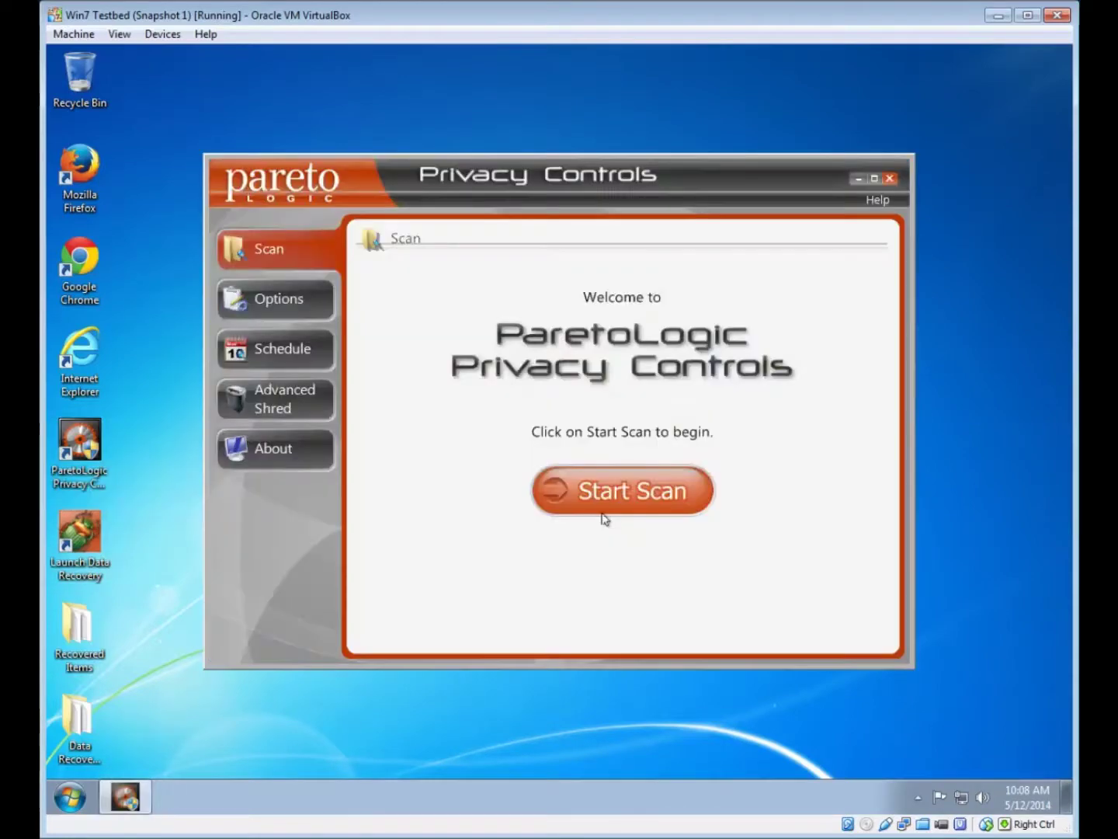